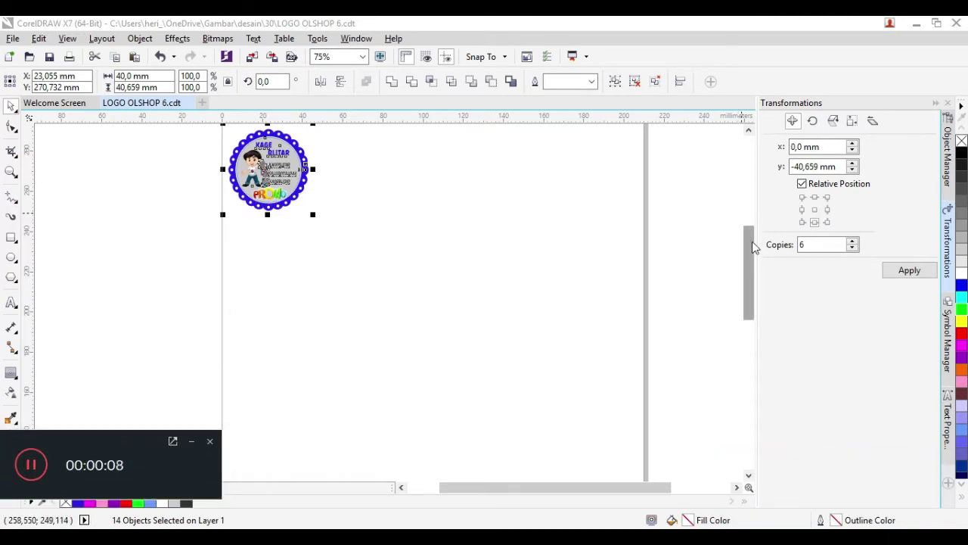
Set the height of the selected round logo to 40 mm, keeping its width at 40 mm, and check the result
scroll(745, 227, "up", 2)
scroll(236, 188, "up", 2)
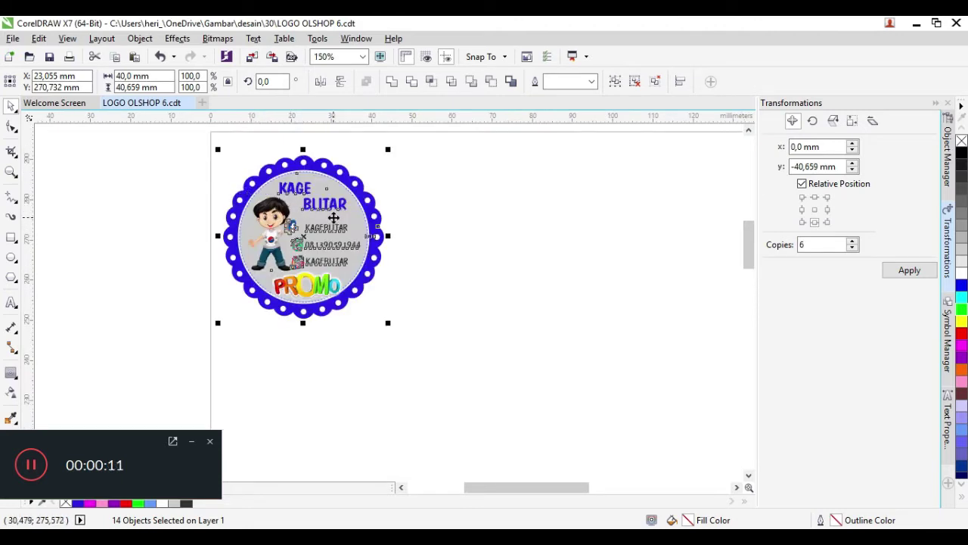
scroll(333, 218, "up", 1)
scroll(332, 217, "down", 1)
left_click(227, 83)
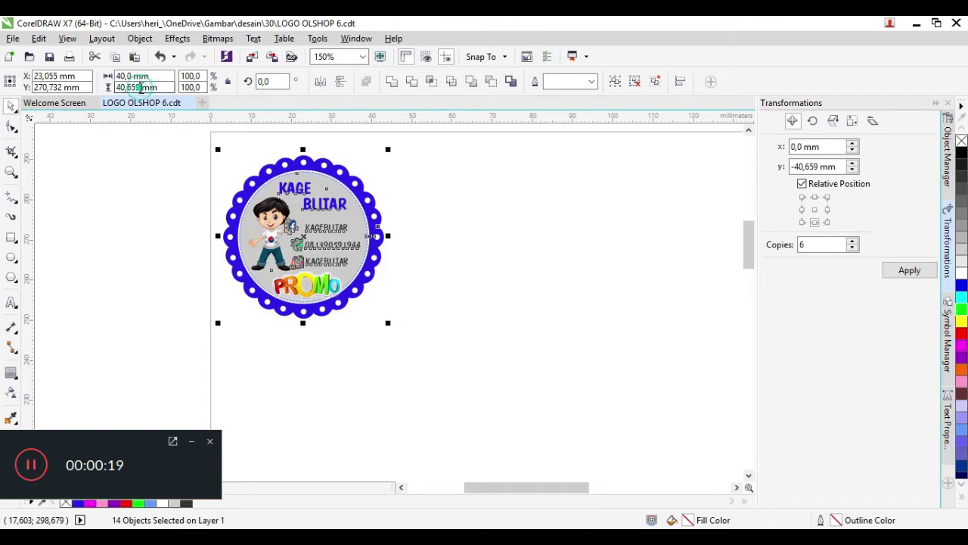
left_click_drag(140, 89, 129, 89)
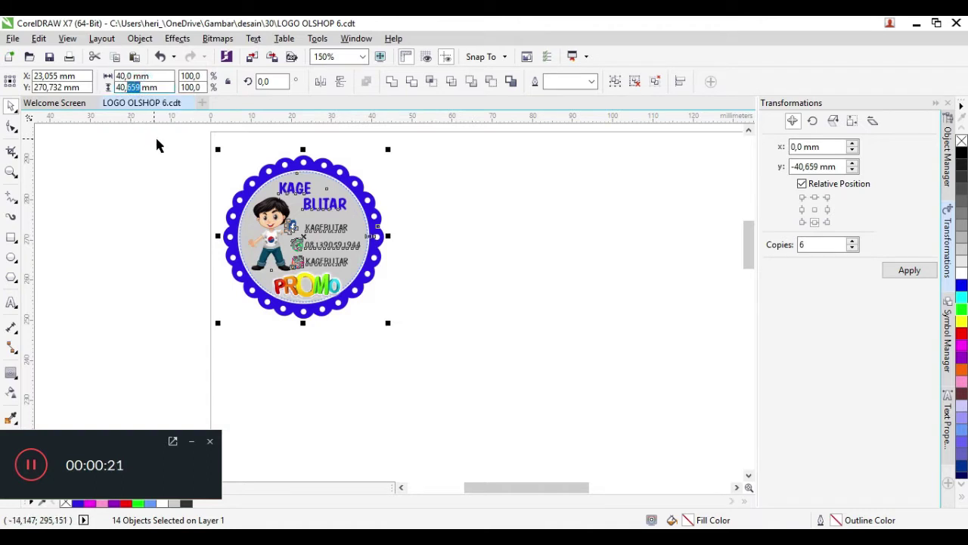
type("0")
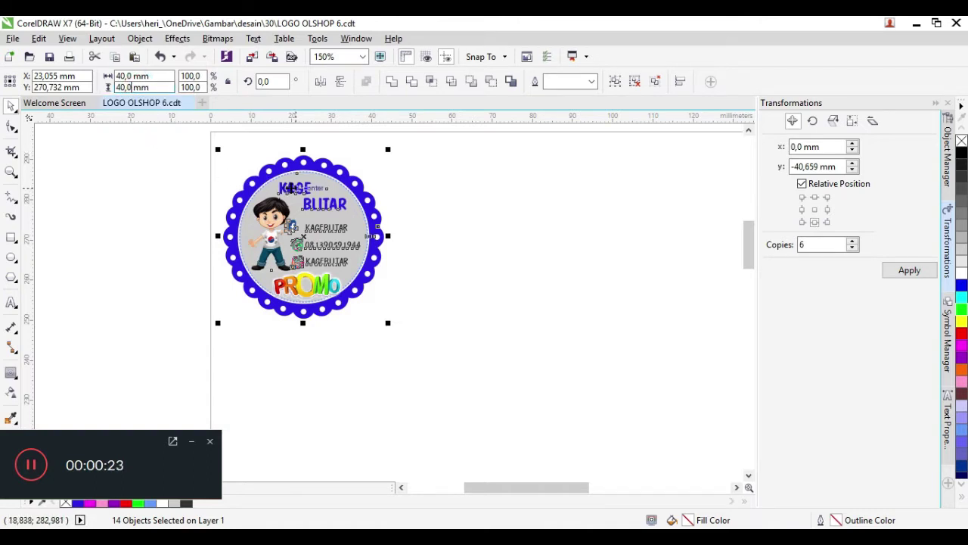
left_click(514, 242)
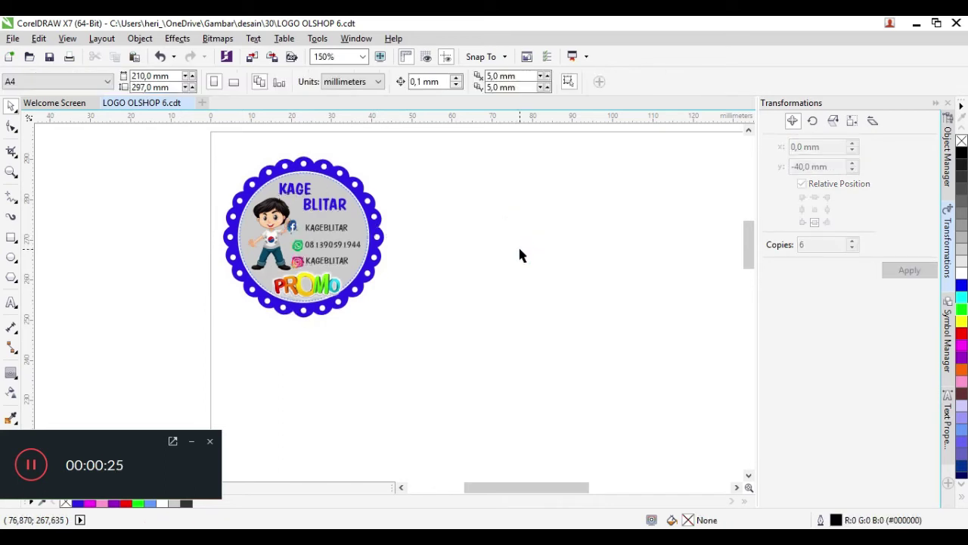
left_click_drag(499, 341, 194, 149)
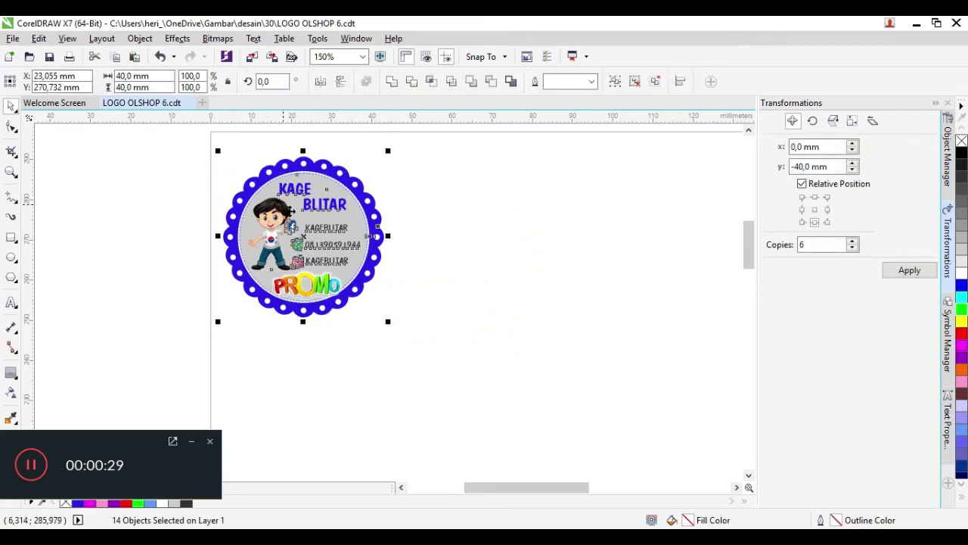
left_click(460, 327)
Inspect the cartoon boy inside the inner circle's PowerClip, leave its contents, and check the Instagram text line
left_click(276, 238)
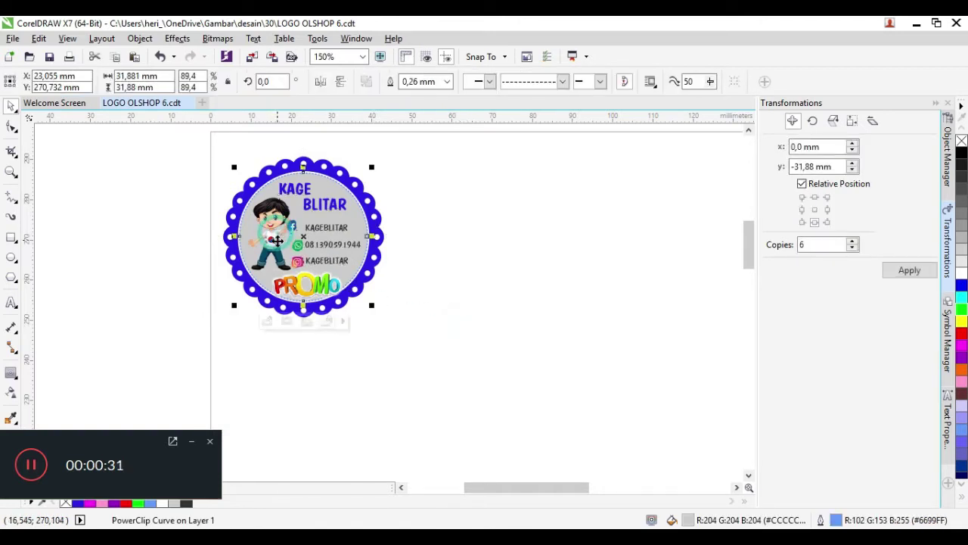
left_click(266, 317)
left_click(273, 250)
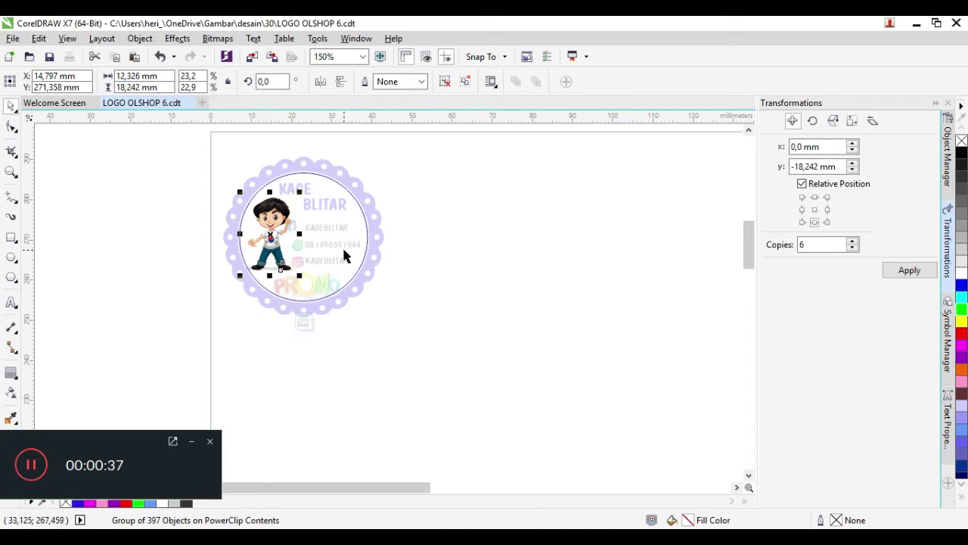
left_click(304, 323)
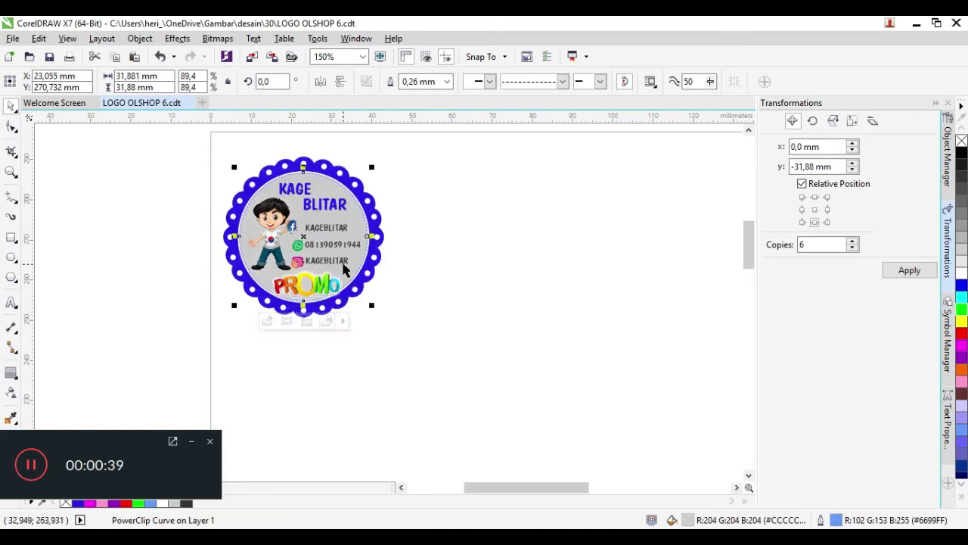
left_click(344, 266)
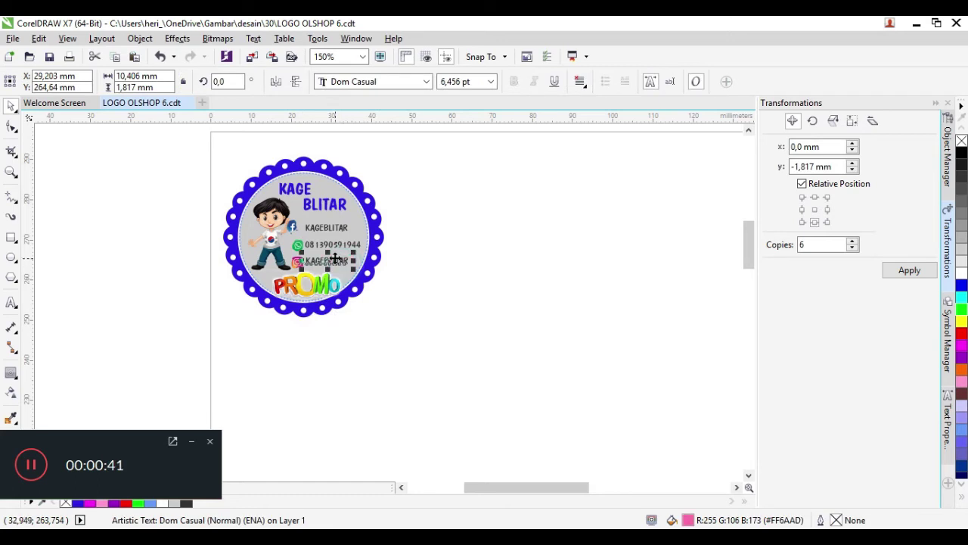
Fill the logo's inner circle with Green (#00FF00) after trying yellow
left_click(361, 223)
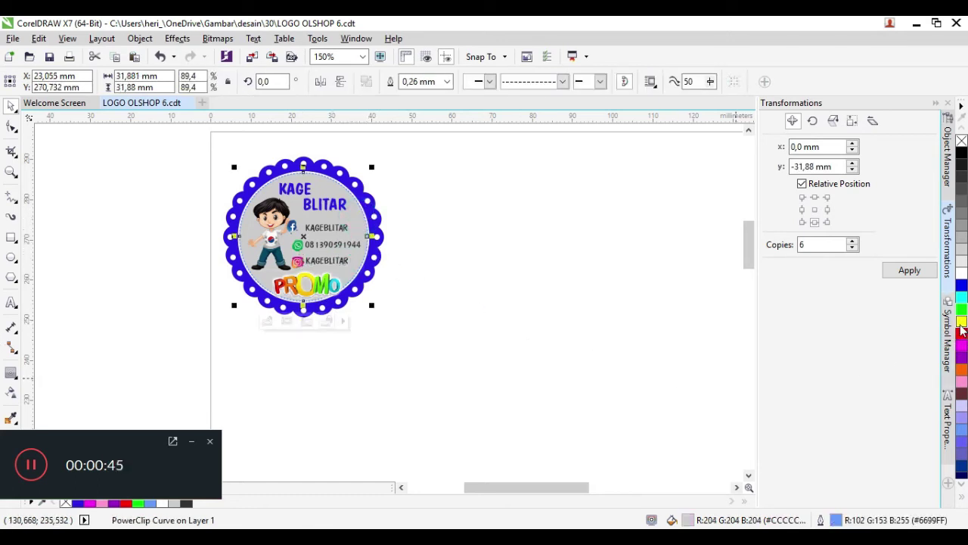
left_click(960, 324)
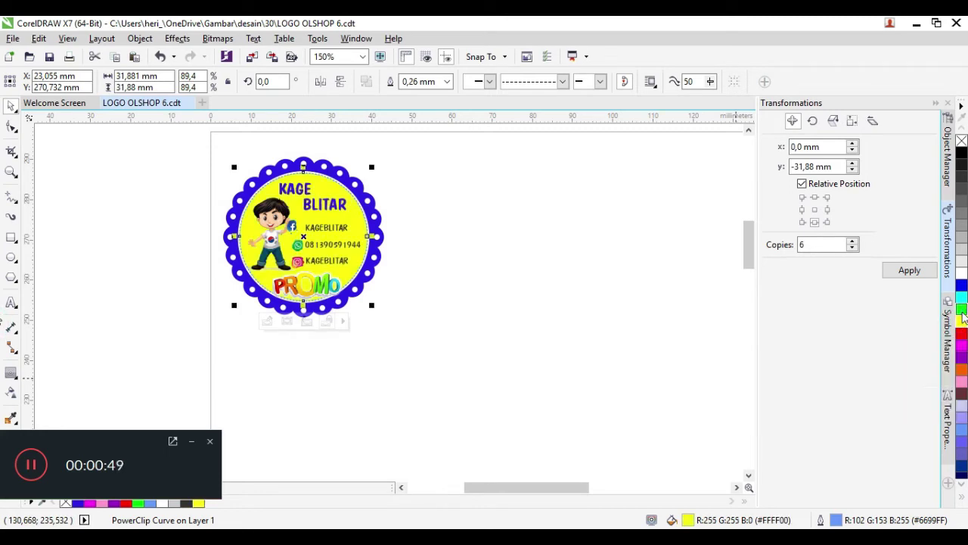
left_click(962, 310)
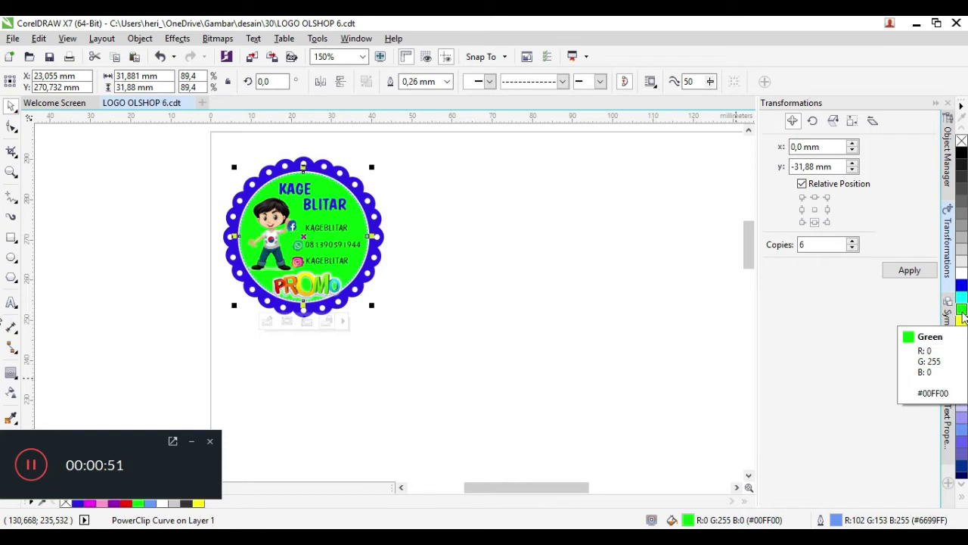
left_click(513, 331)
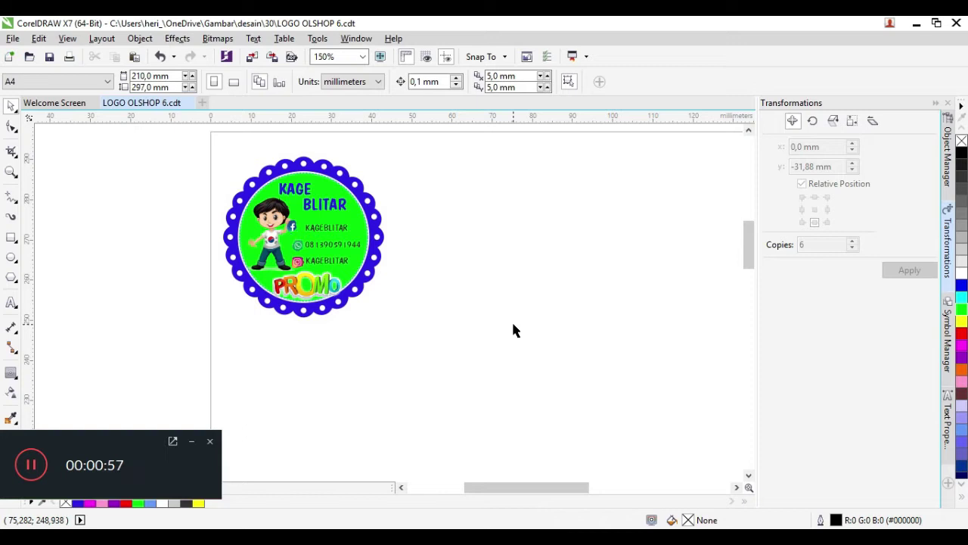
Move the Facebook icon away from the boy's hand so it lines up above the WhatsApp and Instagram icons
scroll(302, 220, "up", 1)
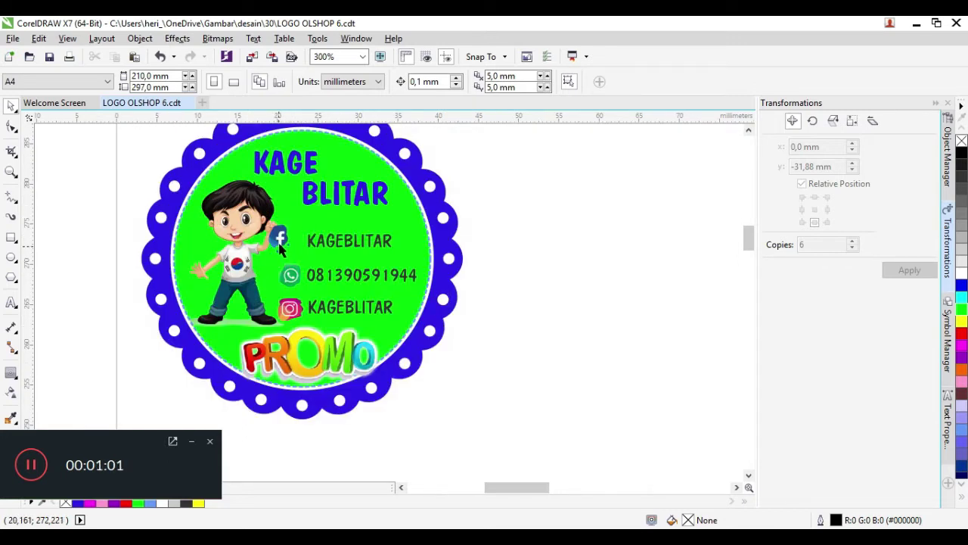
left_click(279, 240)
left_click_drag(279, 239, 289, 243)
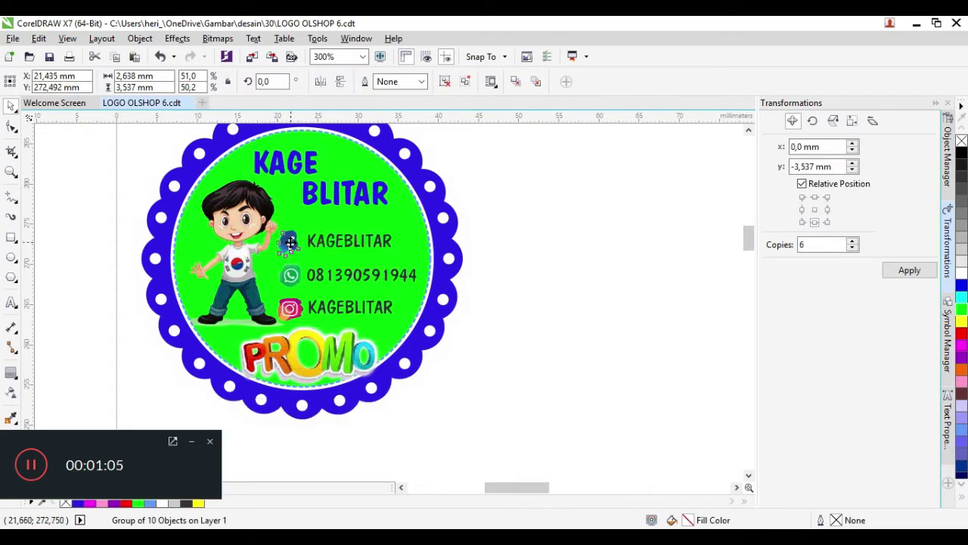
left_click(530, 232)
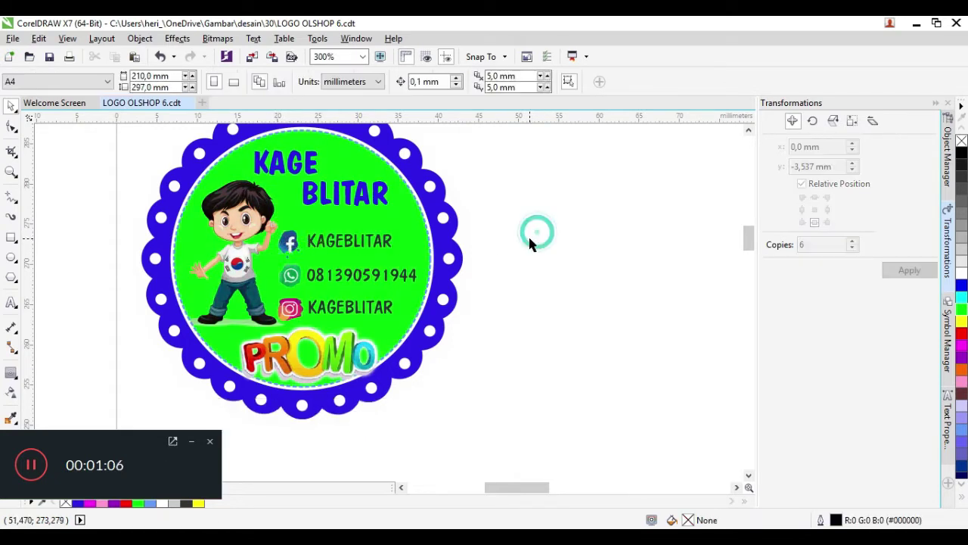
Examine the fonts of the logo's title and contact text lines, and check the PROMO image
left_click(325, 242)
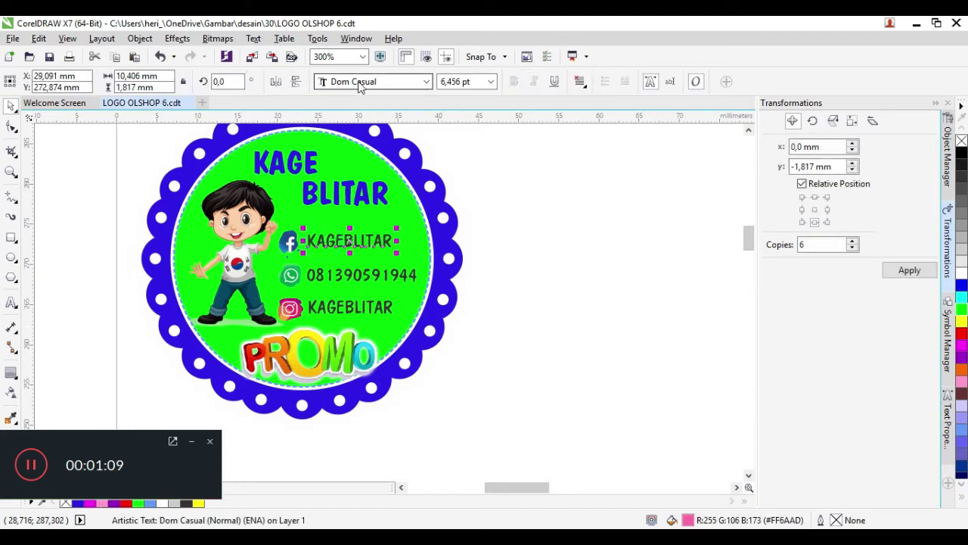
left_click(312, 192)
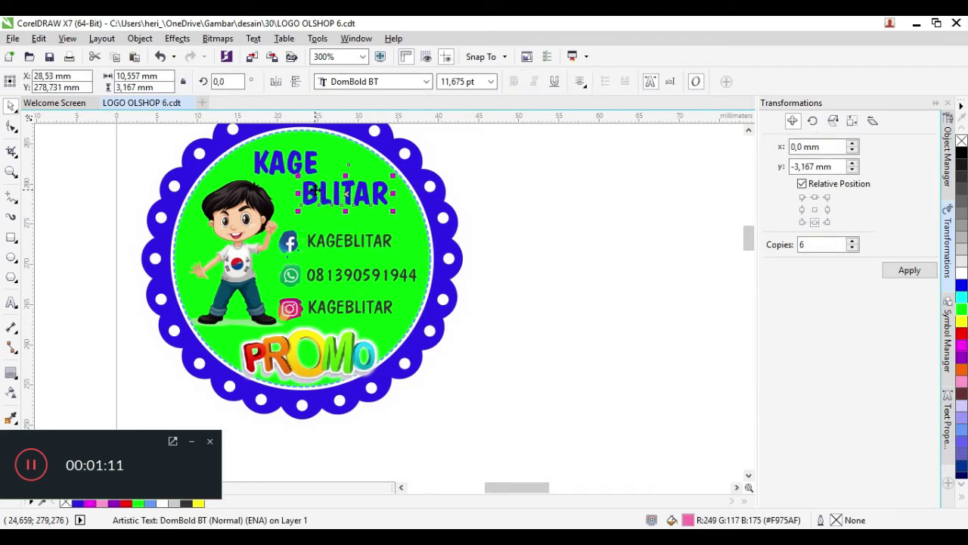
left_click(361, 279)
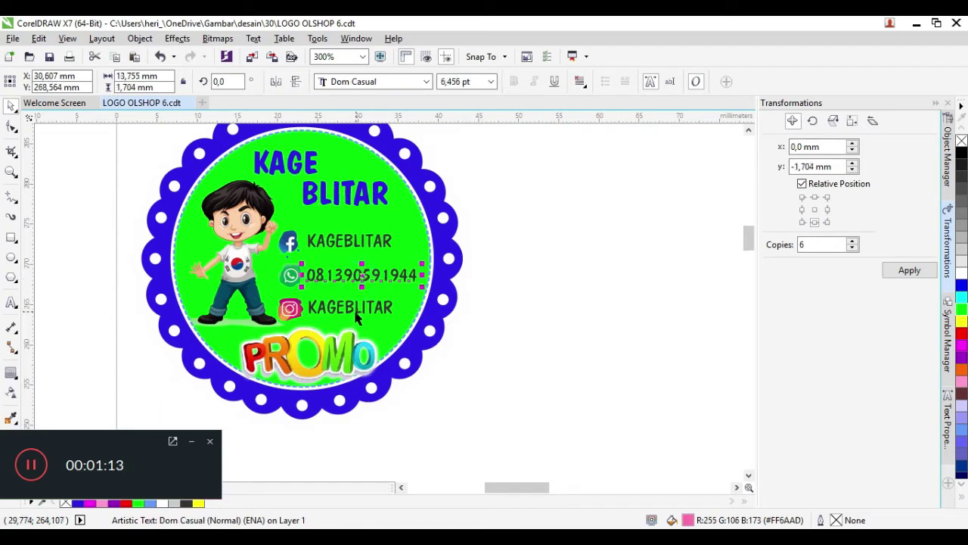
left_click(355, 310)
left_click(335, 366)
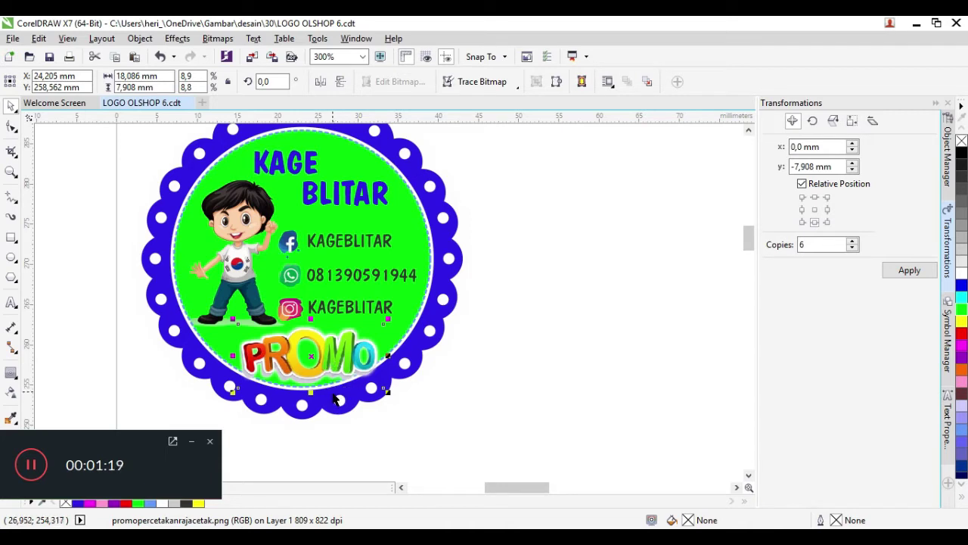
Try filling the ring around the inner circle with magenta and the scalloped outer border with red
left_click(330, 394)
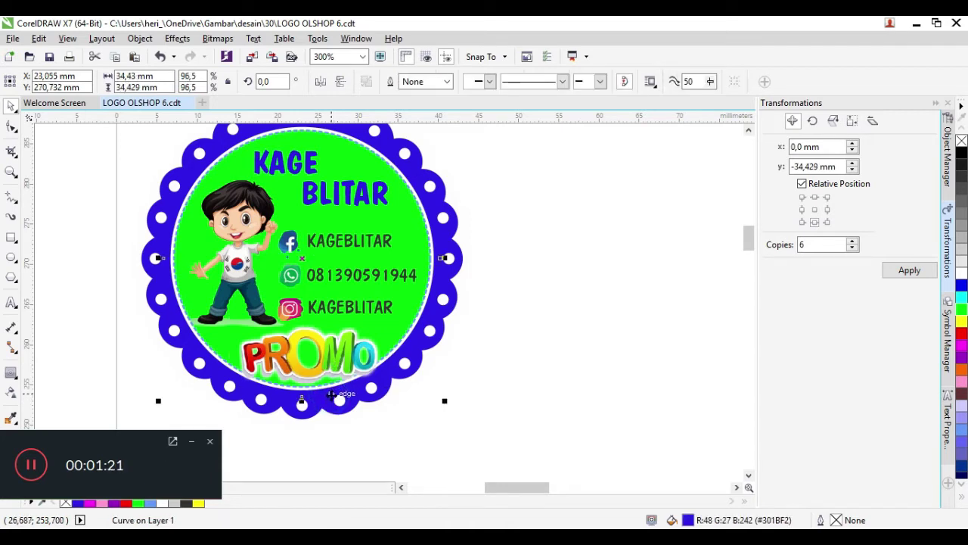
left_click(963, 346)
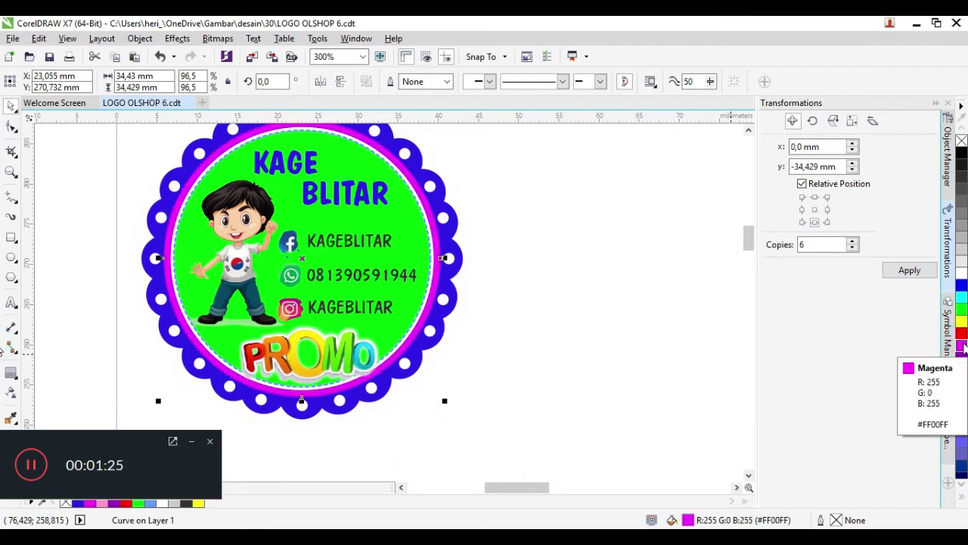
left_click(443, 332)
left_click(445, 334)
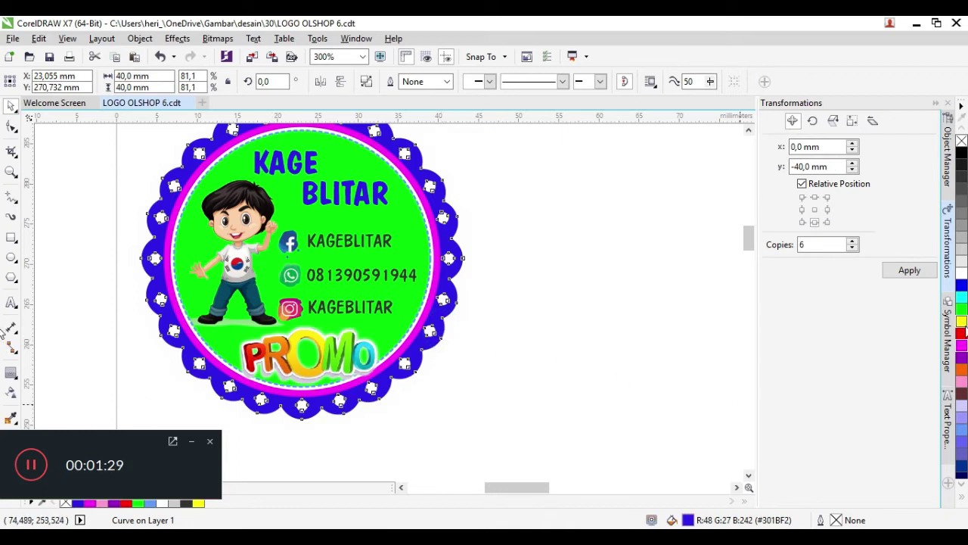
left_click(962, 333)
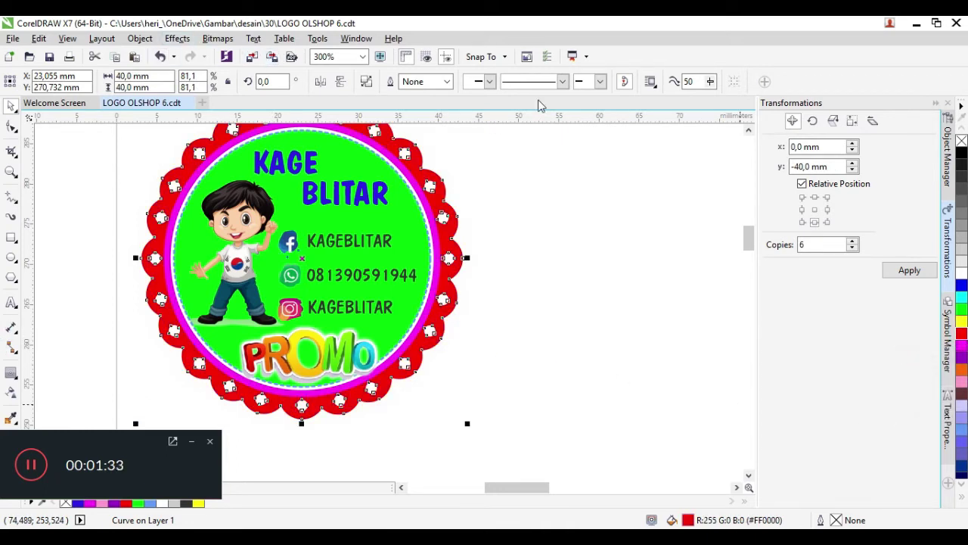
Undo the magenta fill on the ring and the red fill on the scalloped border
left_click(161, 57)
left_click(160, 58)
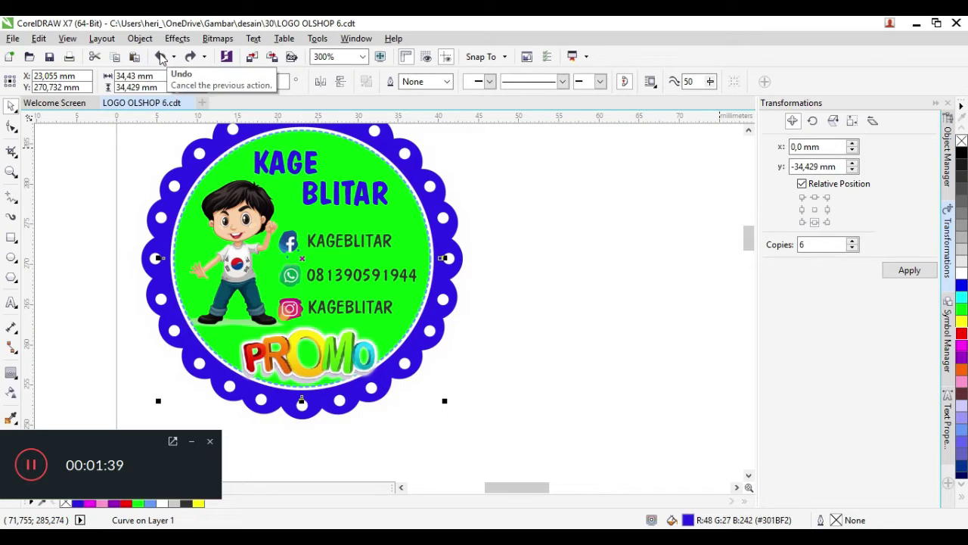
left_click(189, 57)
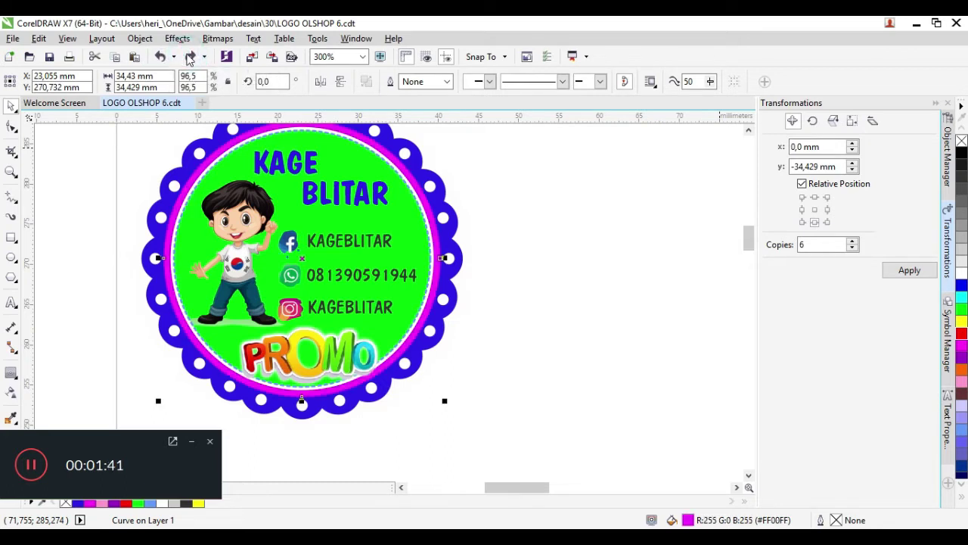
left_click(587, 250)
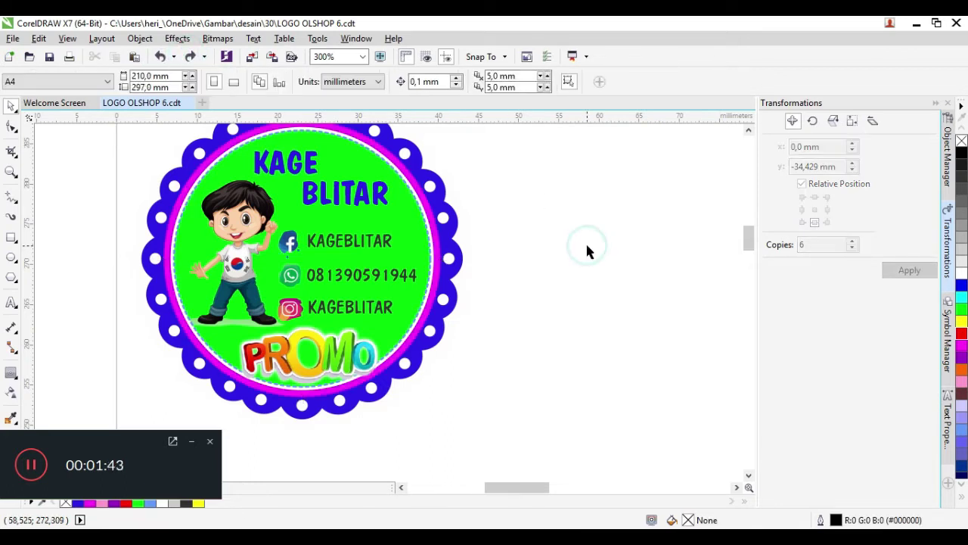
left_click(160, 58)
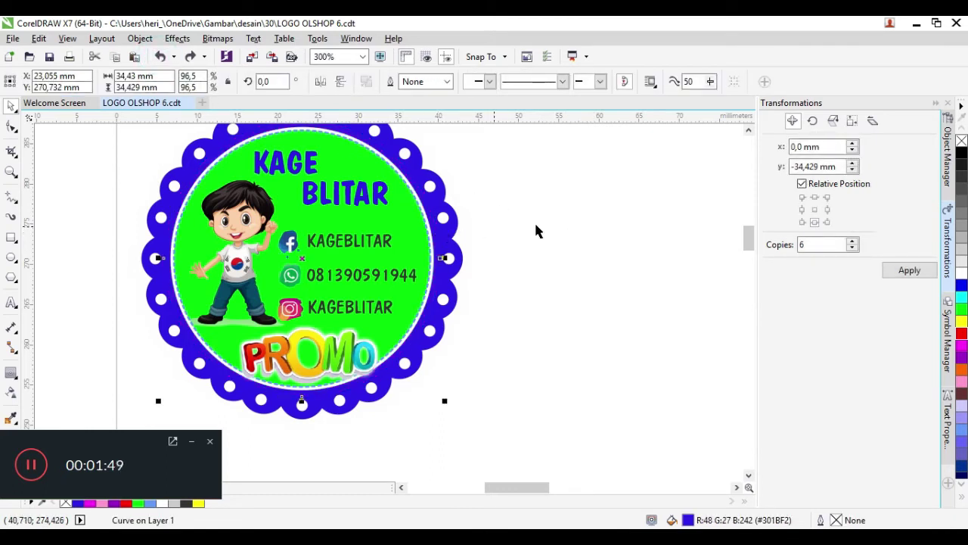
Show the Object Manager, review the objects on Layer 1 against the blue ring in the logo, and clear the selection
left_click_drag(749, 242, 749, 238)
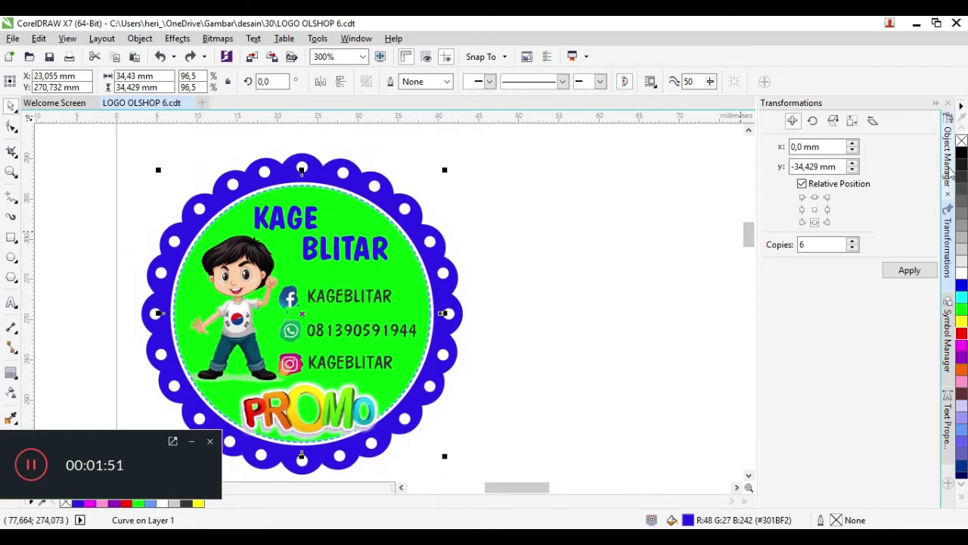
left_click(947, 159)
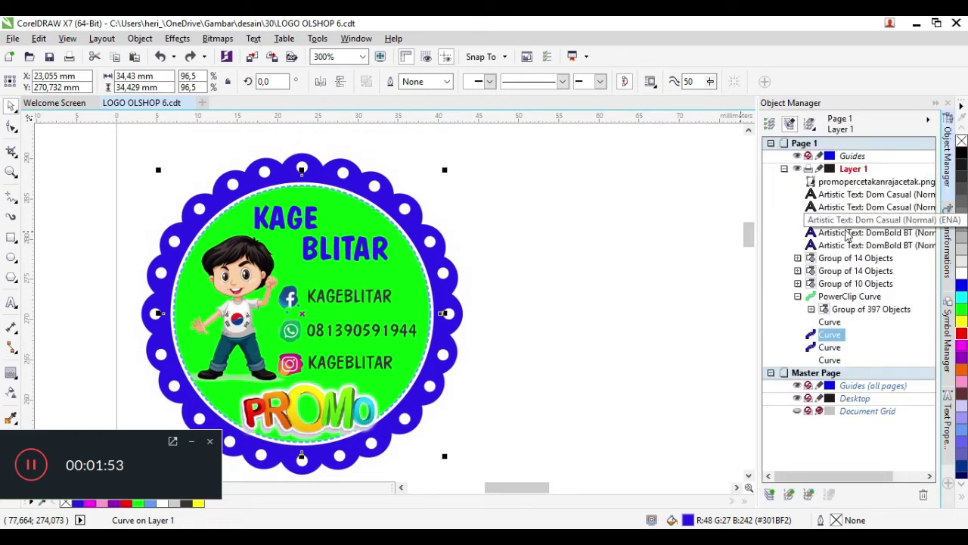
scroll(844, 280, "right", 1)
scroll(839, 289, "left", 1)
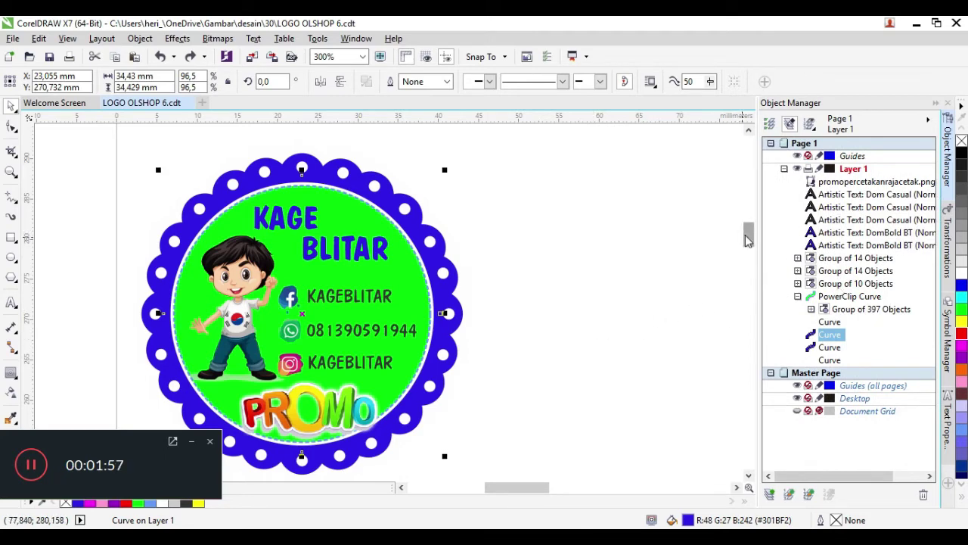
left_click(521, 252)
left_click(432, 266)
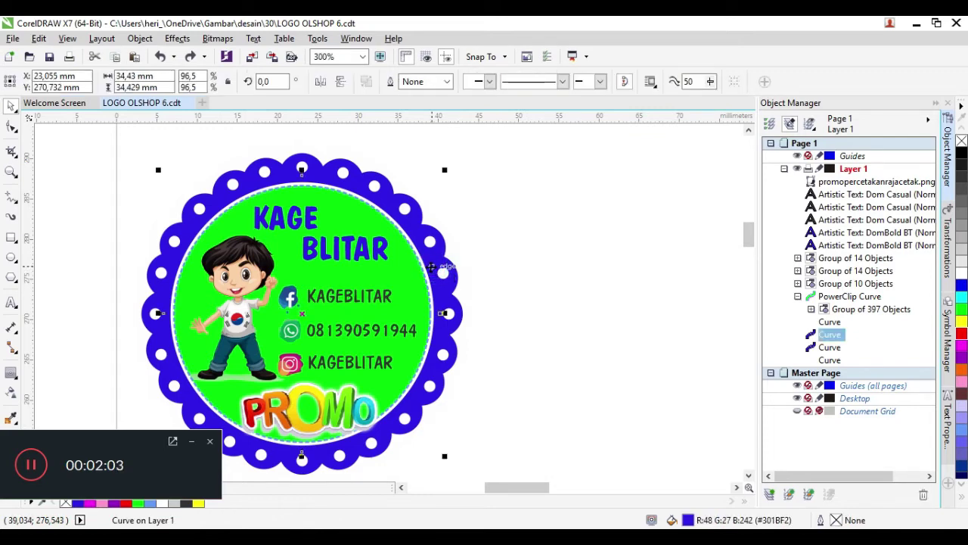
left_click(521, 350)
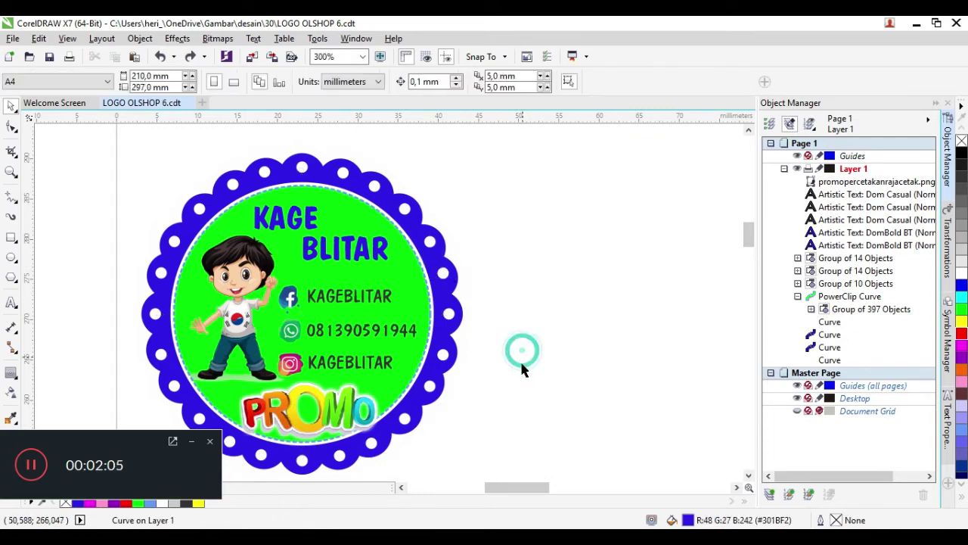
left_click(491, 451)
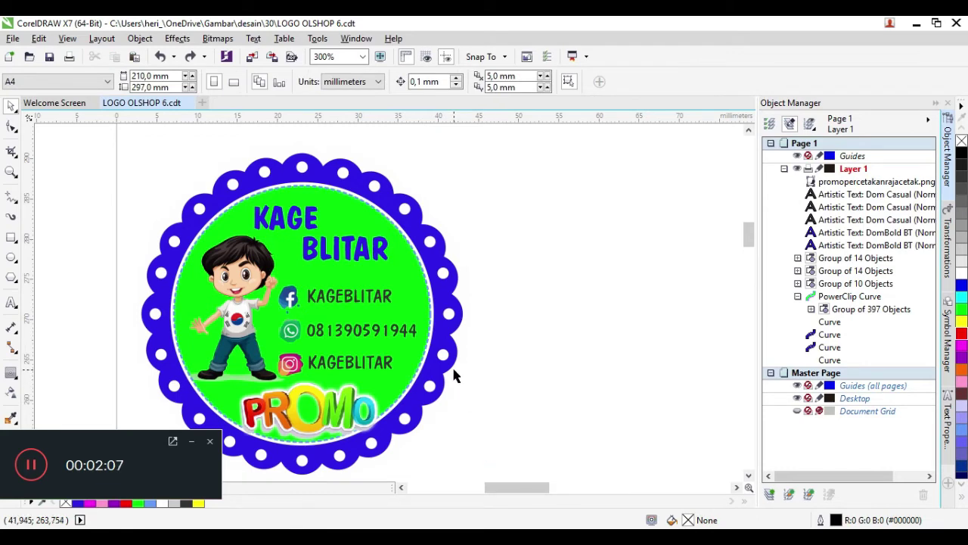
Add two-line artistic text in the empty area above the page, with the label "paswod" followed by the file password
scroll(651, 238, "down", 1)
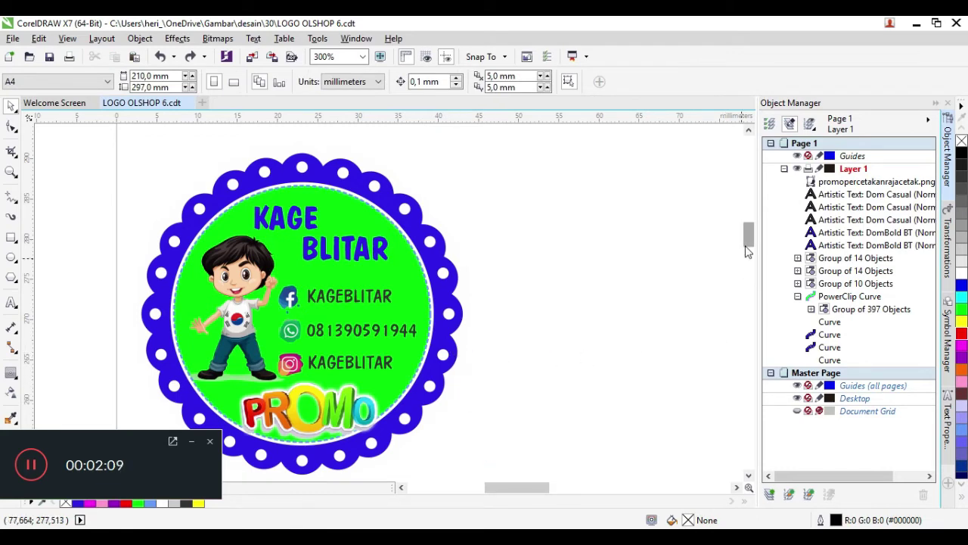
scroll(649, 236, "down", 1)
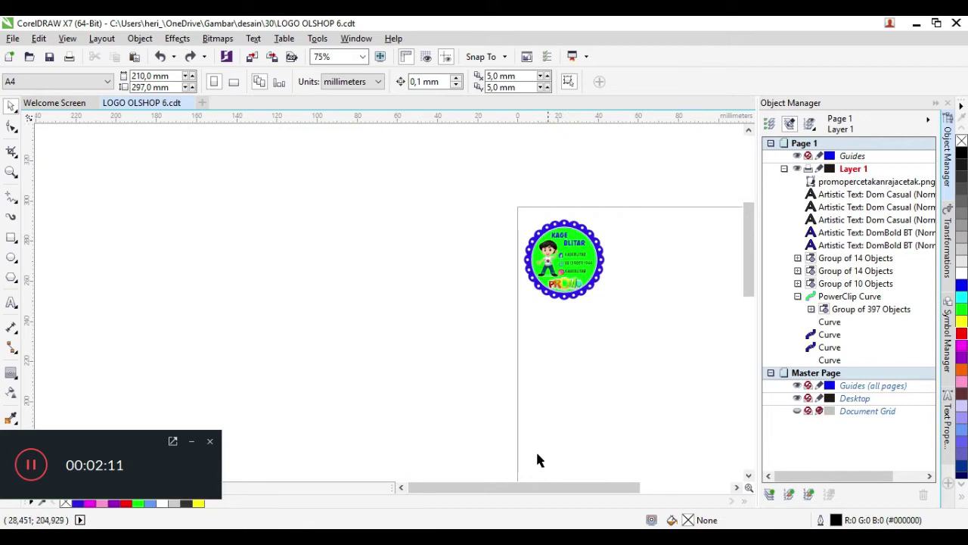
left_click_drag(583, 487, 636, 490)
left_click_drag(743, 278, 741, 249)
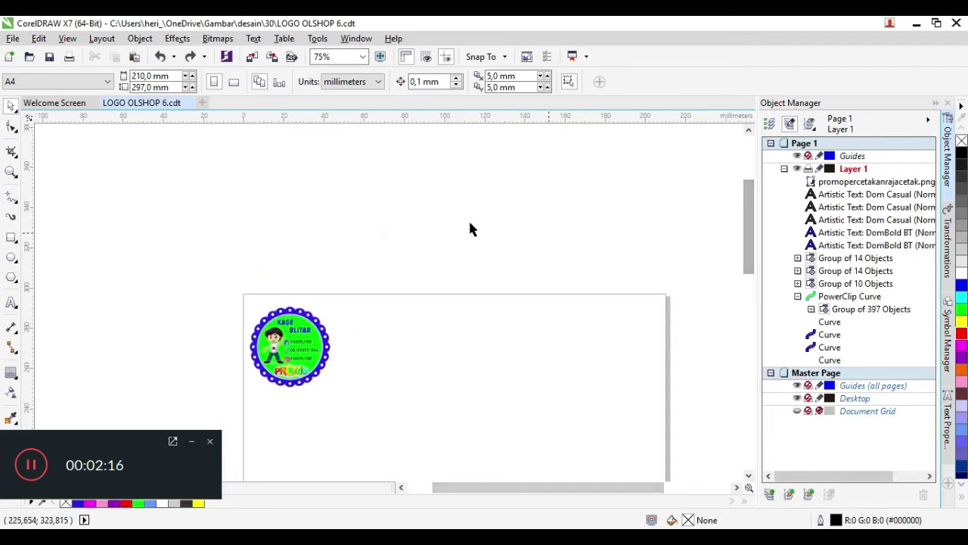
left_click(12, 303)
left_click(302, 170)
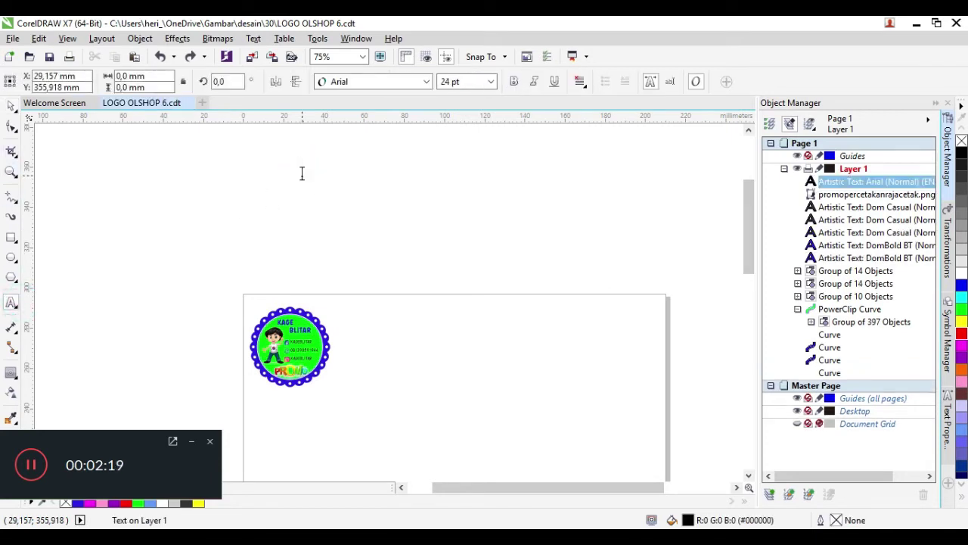
type("paswod")
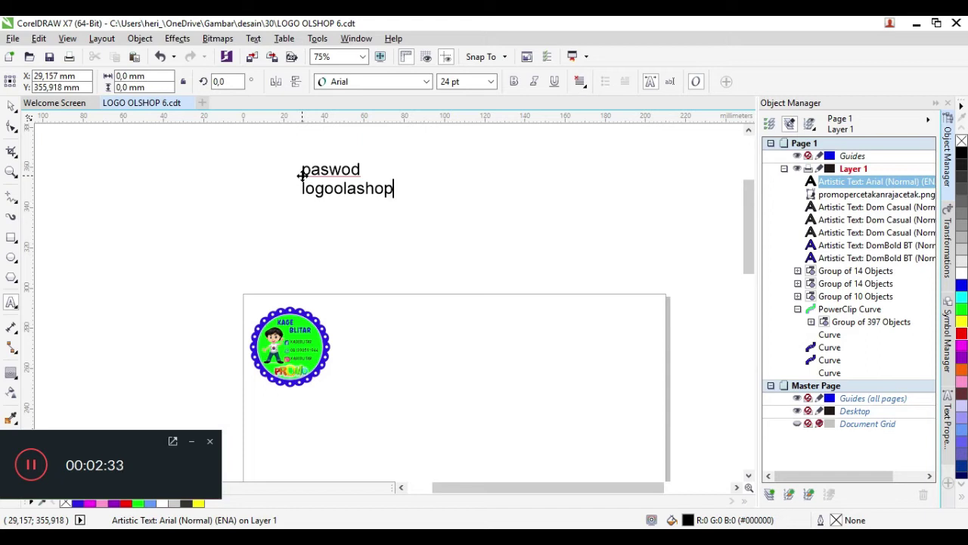
left_click(302, 175)
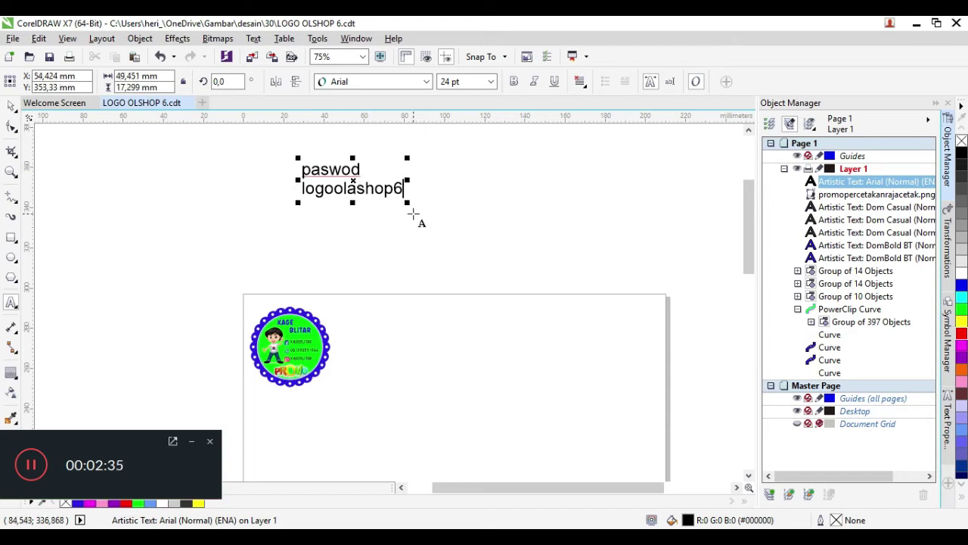
Center-align both lines of the password text above the page
left_click_drag(401, 188, 298, 166)
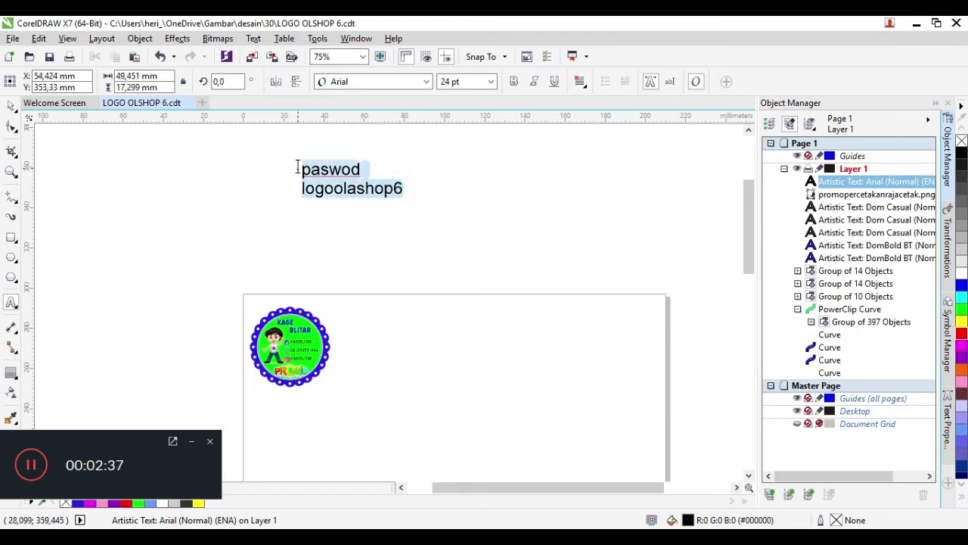
left_click(580, 82)
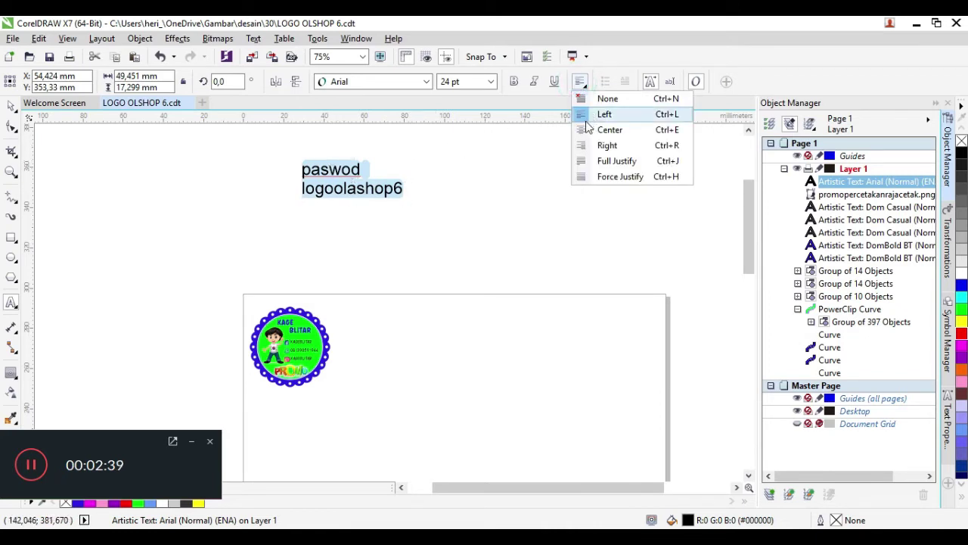
left_click(589, 129)
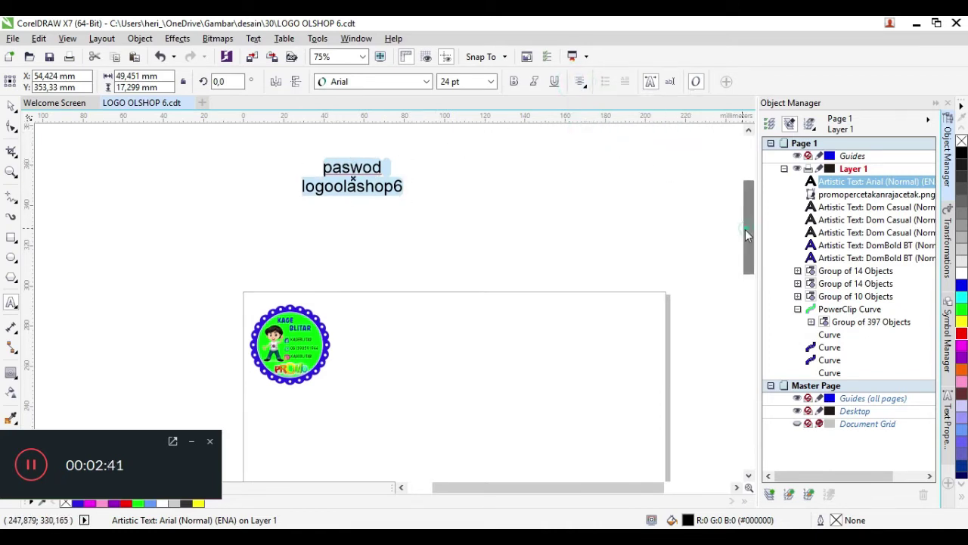
Convert all objects of the round logo to one 300 dpi RGB (24-bit) bitmap with anti-aliasing and a transparent background
left_click_drag(745, 229, 744, 263)
left_click(11, 109)
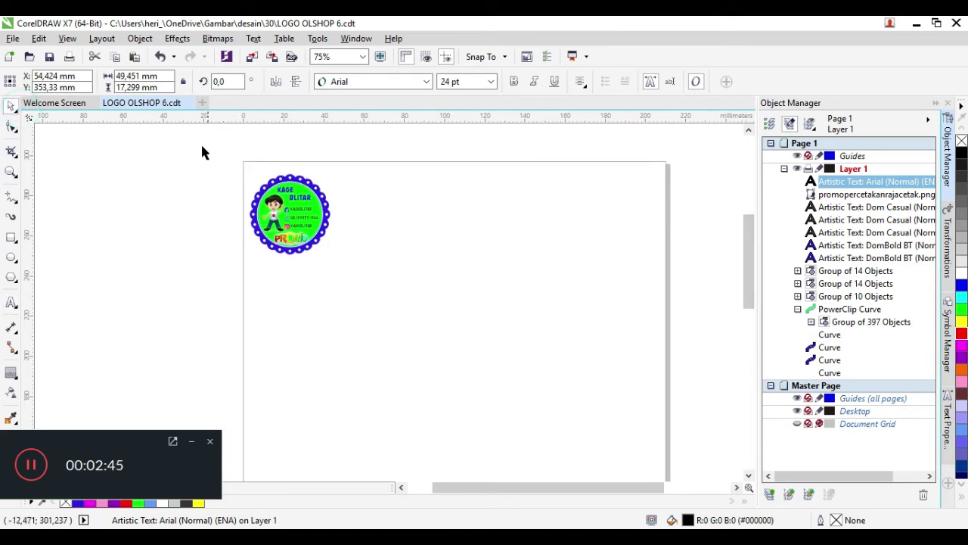
left_click_drag(198, 147, 400, 270)
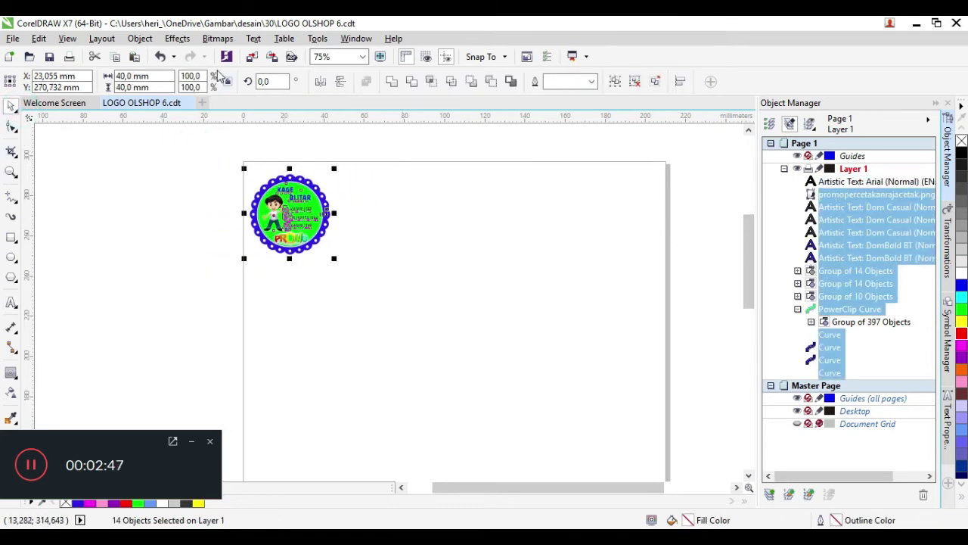
left_click(217, 38)
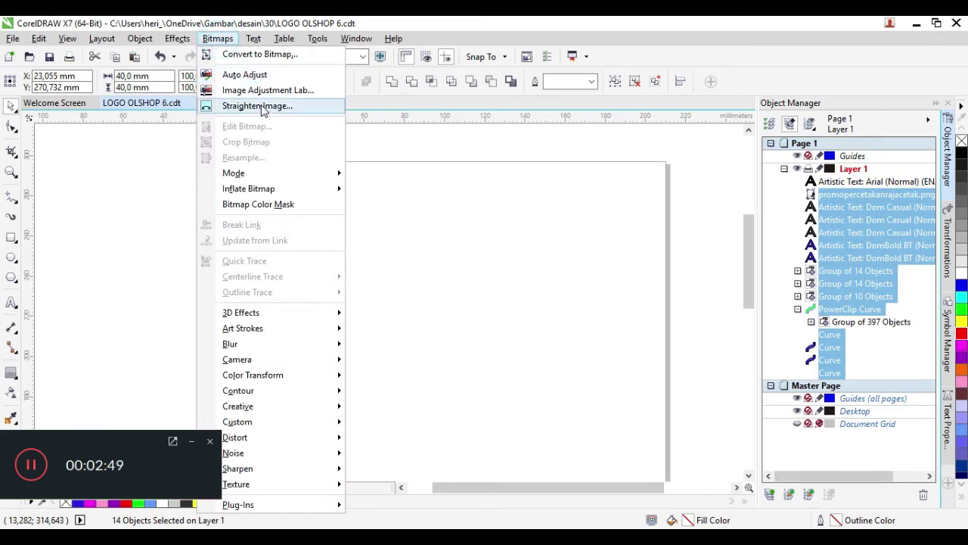
left_click(257, 54)
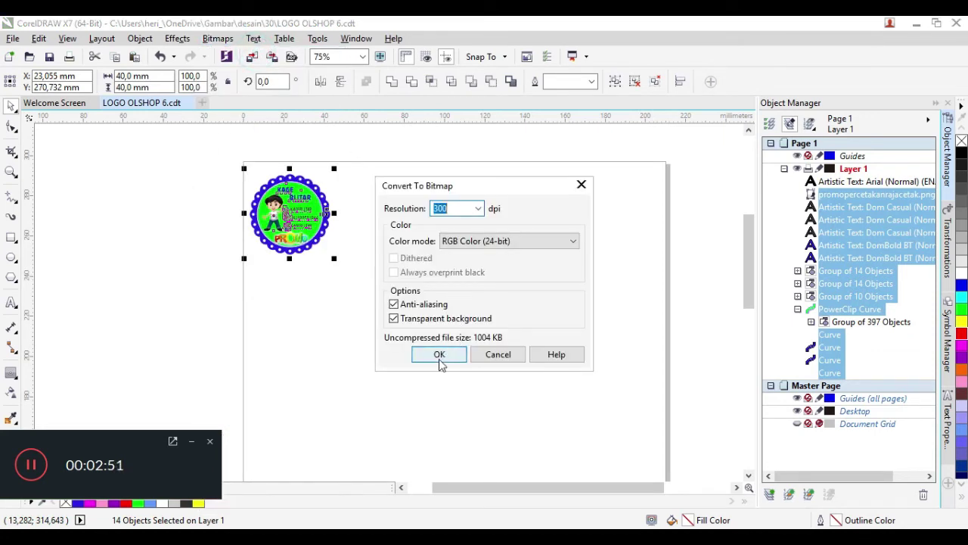
left_click(439, 355)
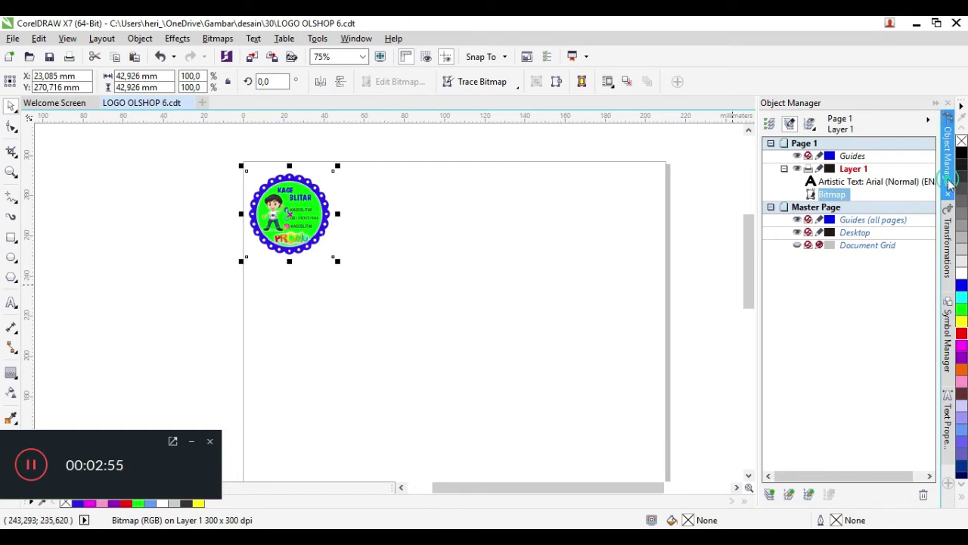
Create a row of stickers by making 4 copies of the logo bitmap to its right at a relative offset of 42,926 mm
left_click(946, 243)
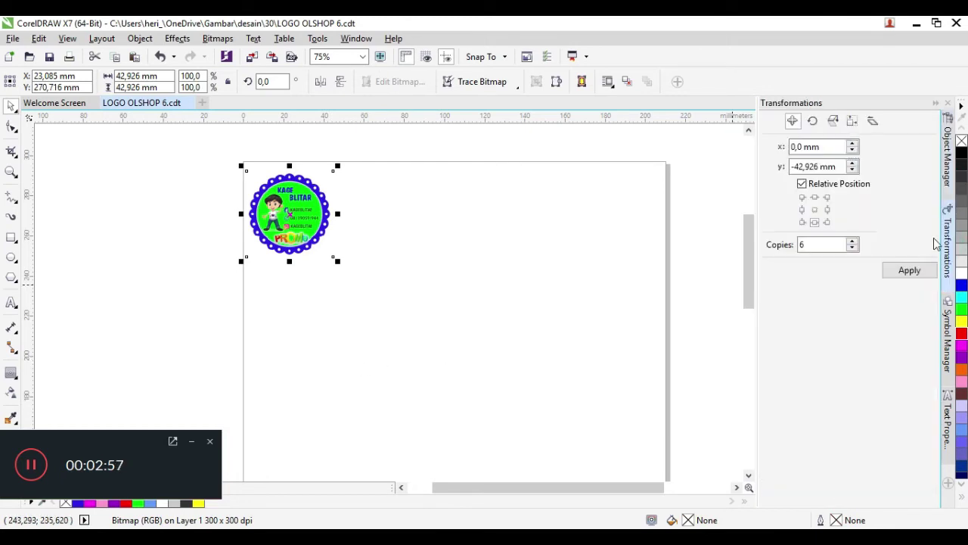
double_click(806, 243)
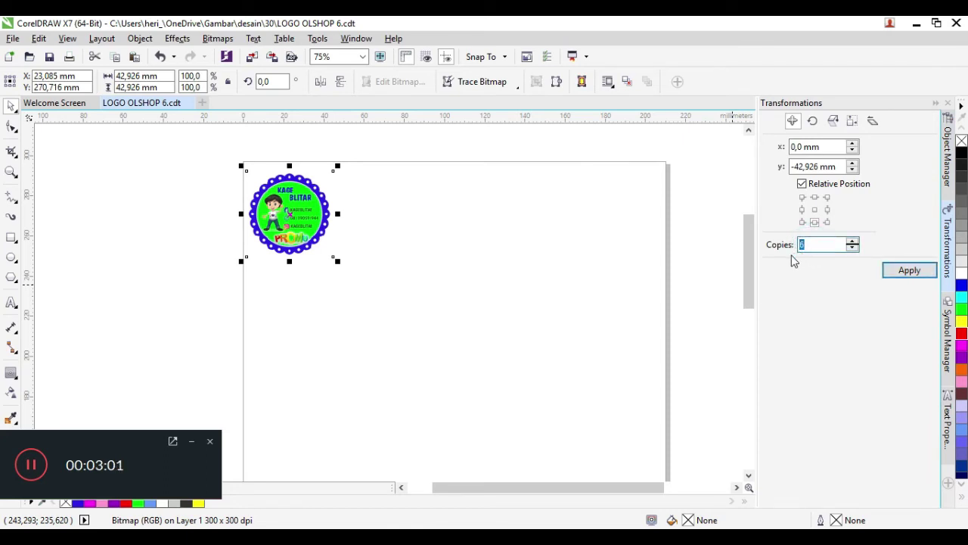
type("4")
left_click(827, 210)
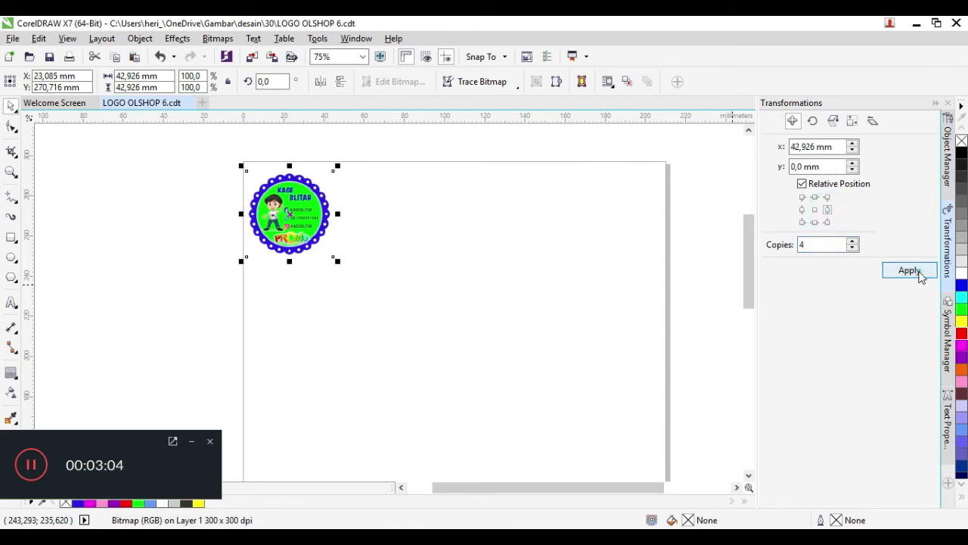
left_click(922, 272)
Copy the row of five stickers 6 times downward at a relative vertical offset of -42,926 mm
left_click_drag(220, 145, 712, 322)
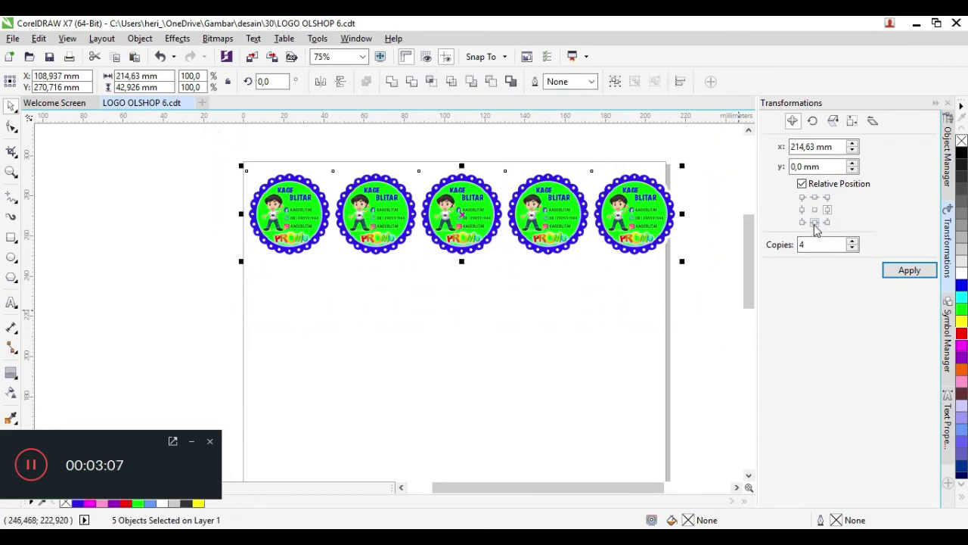
double_click(802, 244)
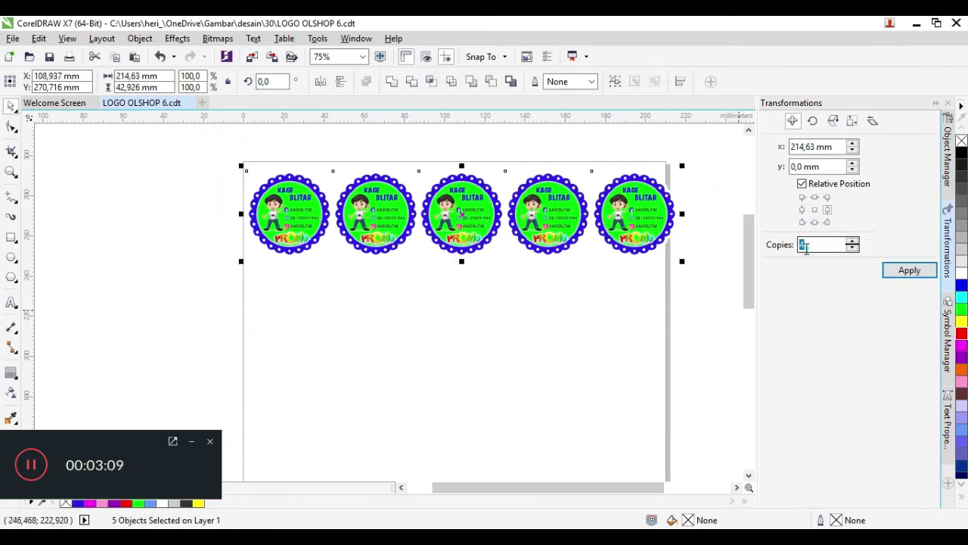
left_click(906, 272)
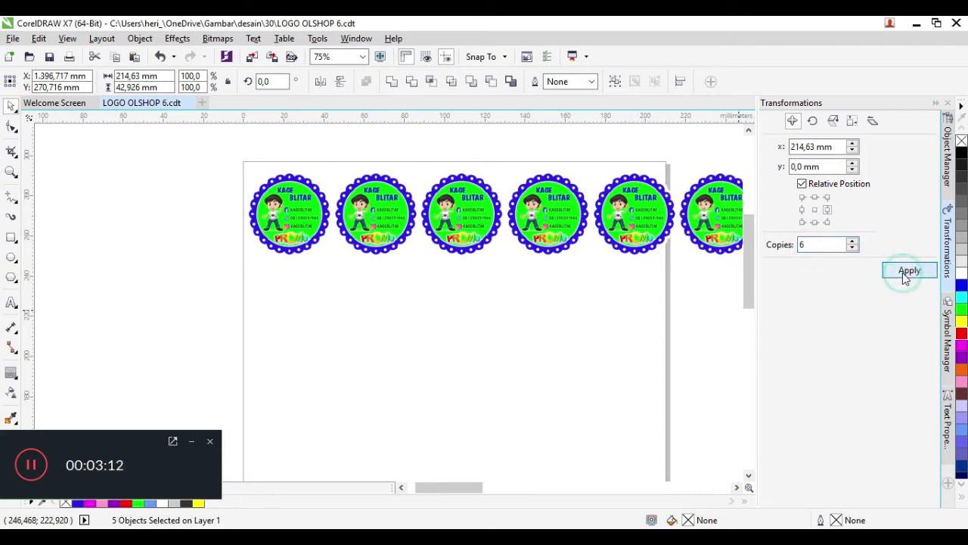
left_click(162, 56)
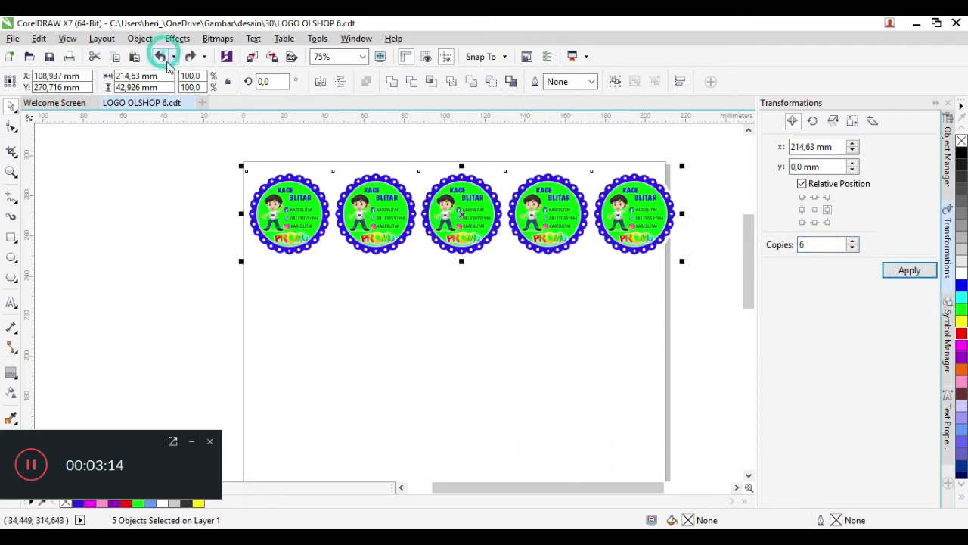
left_click(814, 222)
left_click(893, 270)
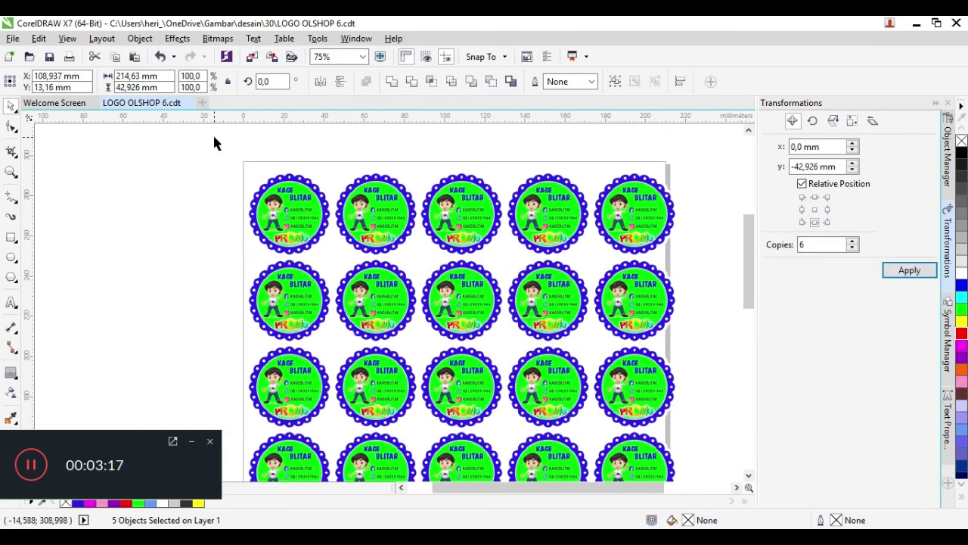
Select the whole sticker grid, shift it about 4 mm left so it fits the A4 page width, and clear the selection
left_click_drag(212, 138, 620, 469)
left_click_drag(620, 458, 622, 459)
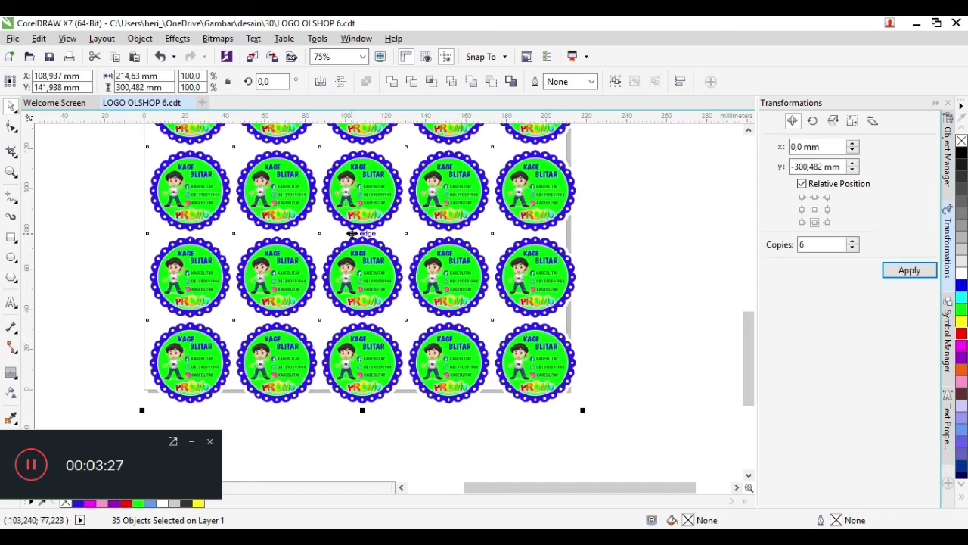
left_click_drag(351, 230, 344, 234)
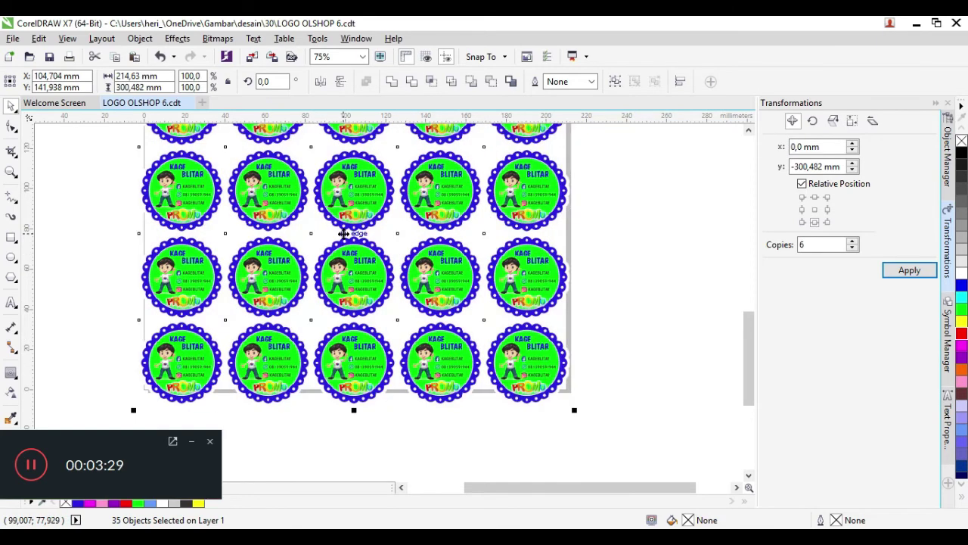
scroll(351, 242, "down", 2)
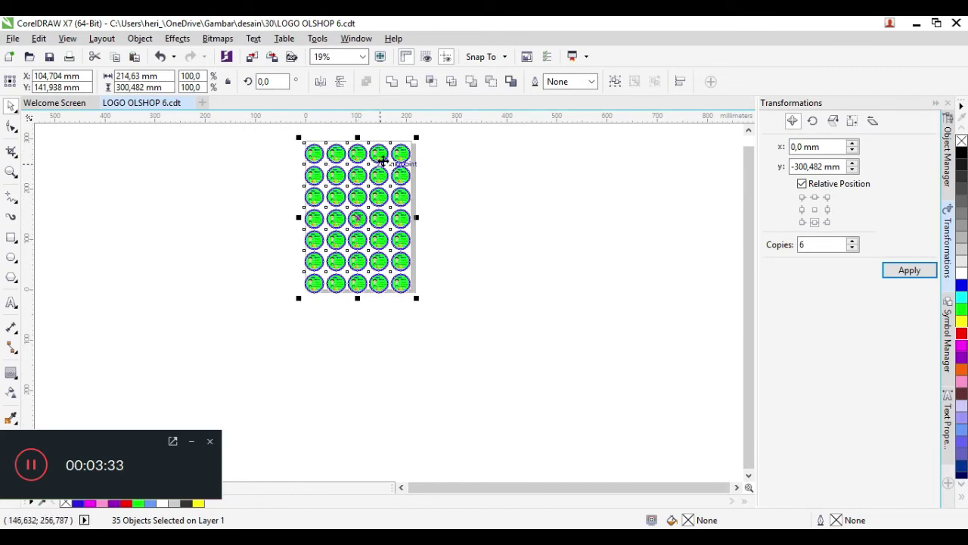
left_click(242, 186)
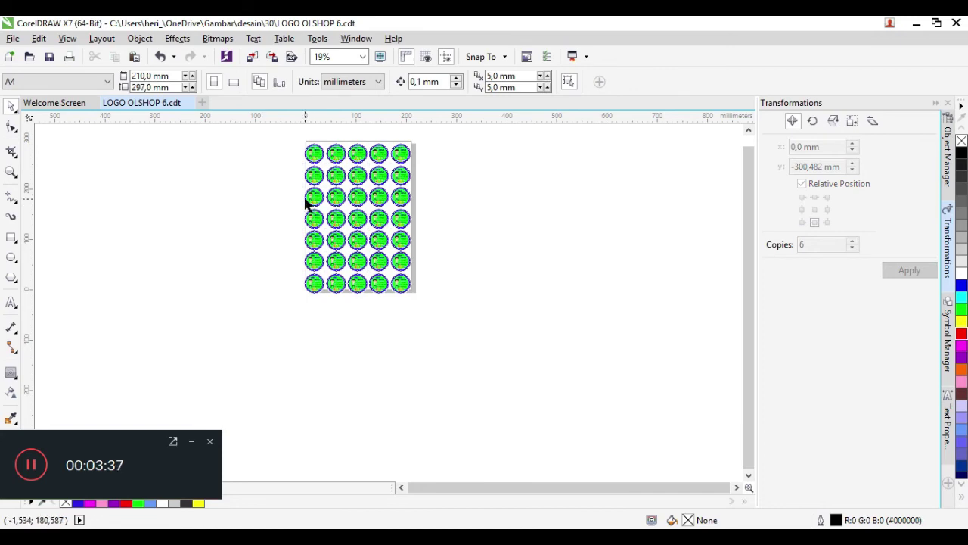
scroll(308, 203, "up", 1)
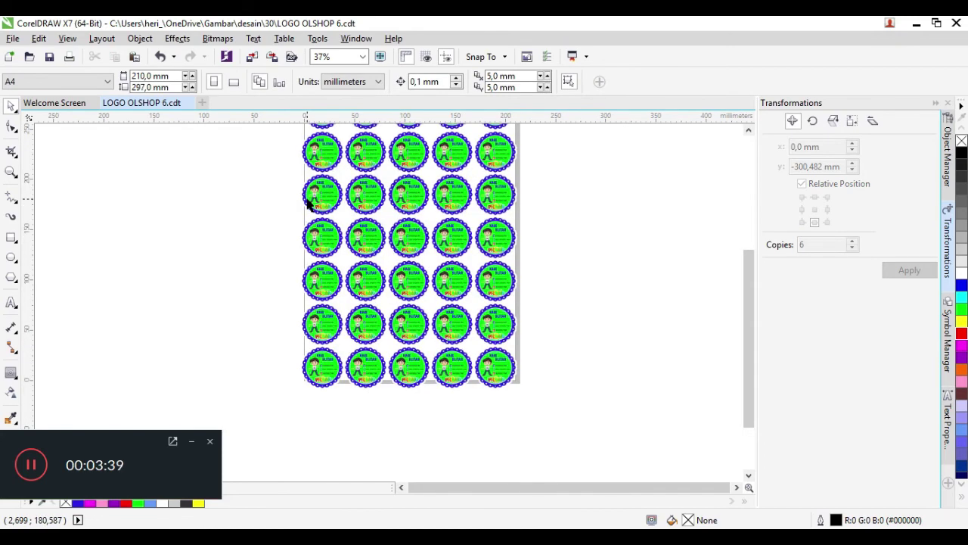
scroll(309, 203, "up", 1)
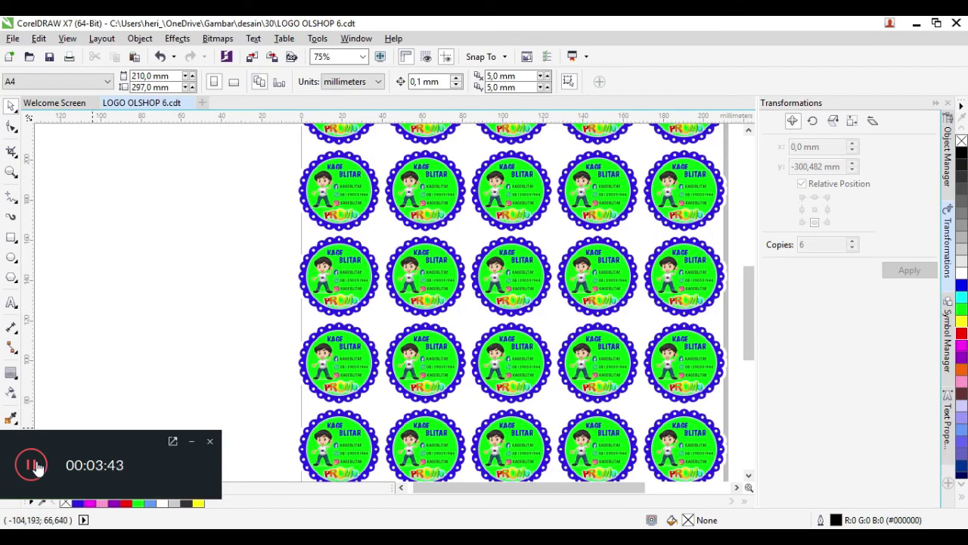
scroll(457, 313, "down", 1)
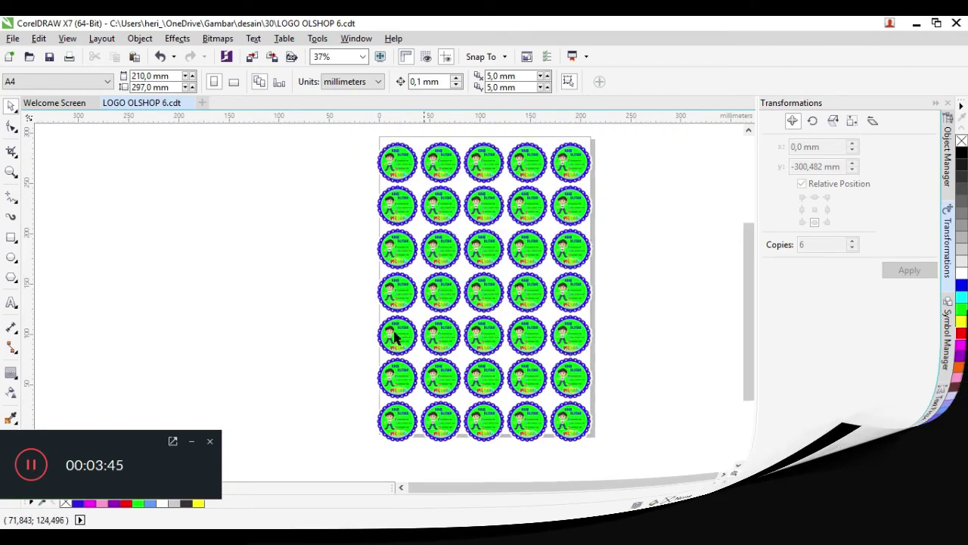